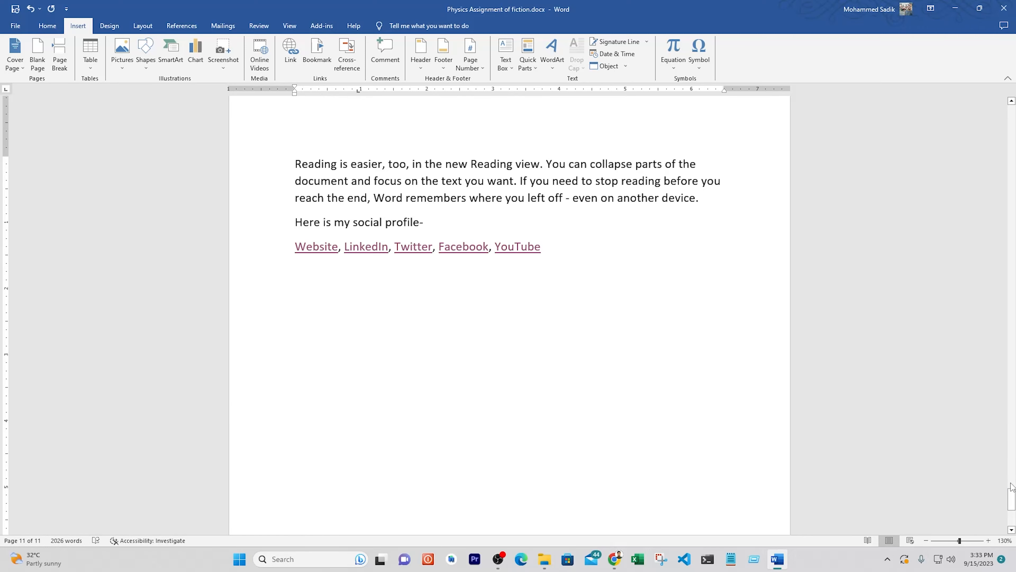
# Look through the document from the cover page to the page with the flower picture and Headline 5.
pyautogui.moveTo(1011, 486); pyautogui.dragTo(1000, 116)
pyautogui.scroll(-6, 606, 335)
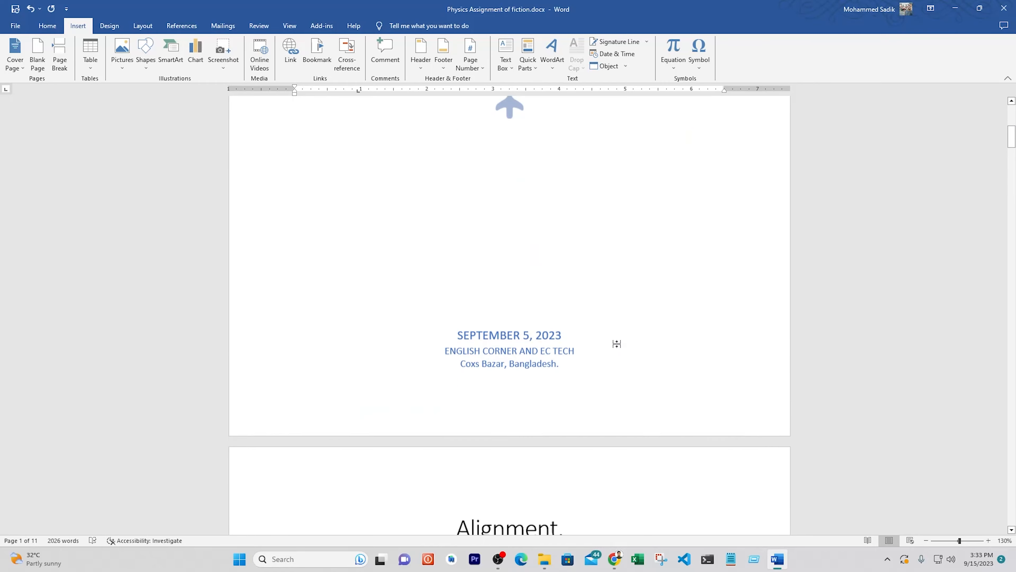
pyautogui.scroll(-15, 616, 343)
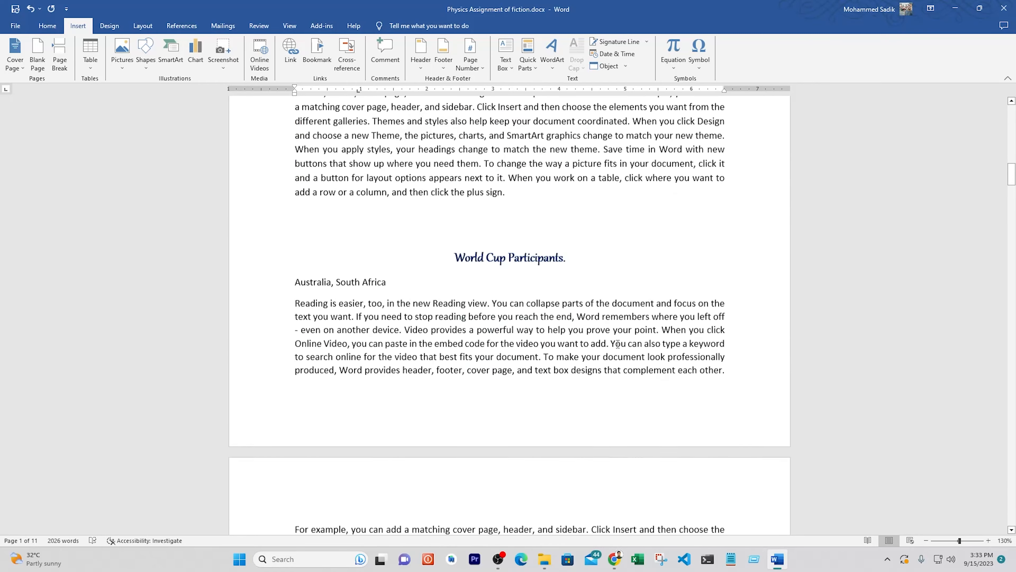
pyautogui.scroll(-15, 617, 344)
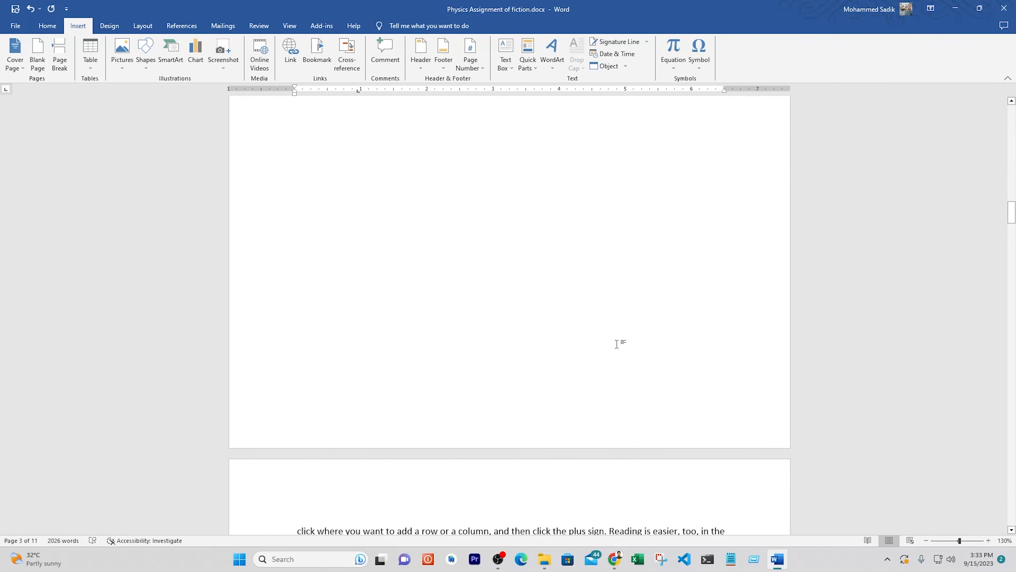
pyautogui.scroll(-14, 617, 343)
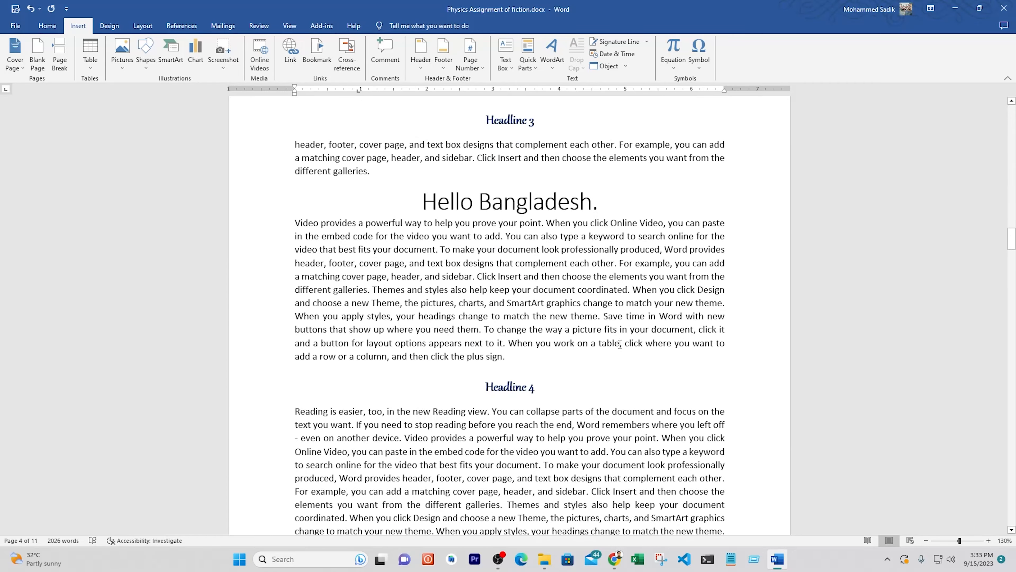
pyautogui.scroll(-11, 619, 345)
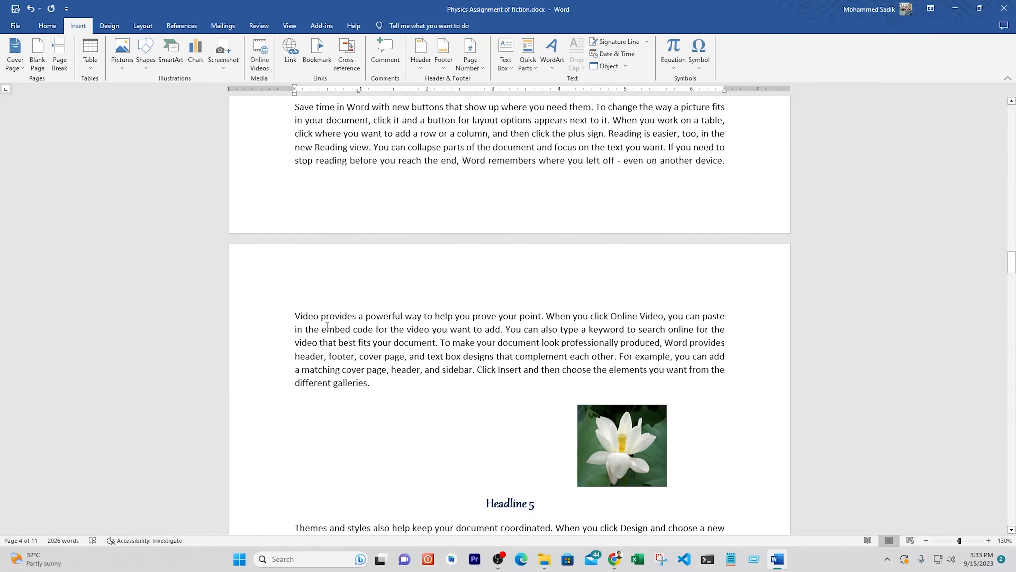
pyautogui.moveTo(318, 319); pyautogui.dragTo(299, 319)
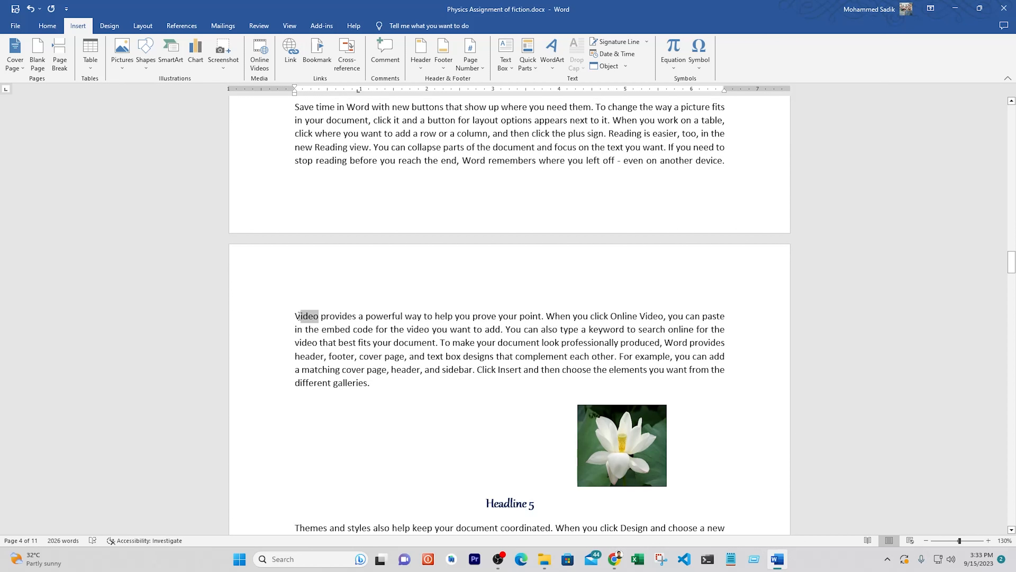
pyautogui.click(326, 318)
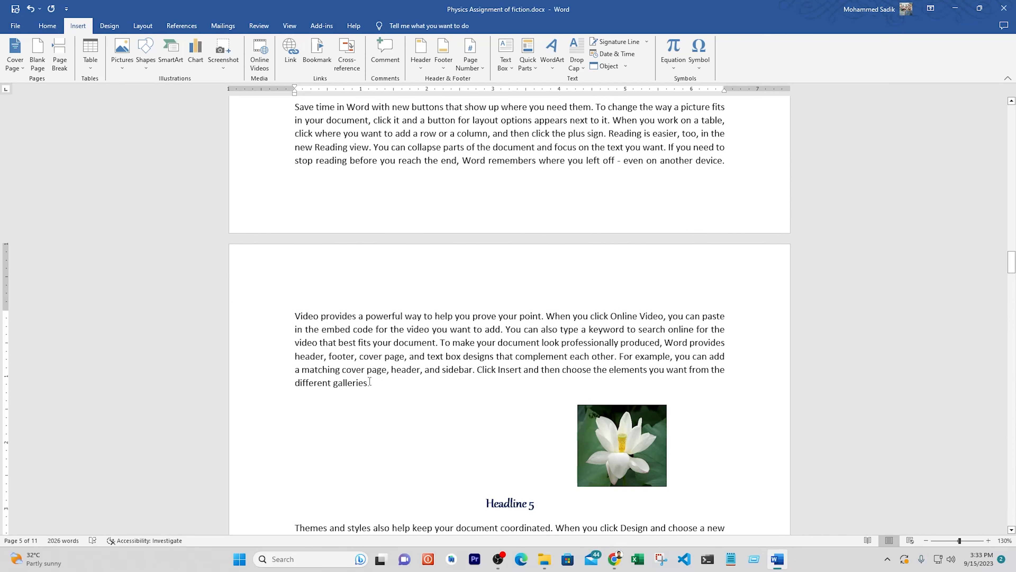
# Insert page numbers at the top of the pages using the Plain Number 3 design and return to the body text.
pyautogui.click(470, 56)
pyautogui.moveTo(552, 98)
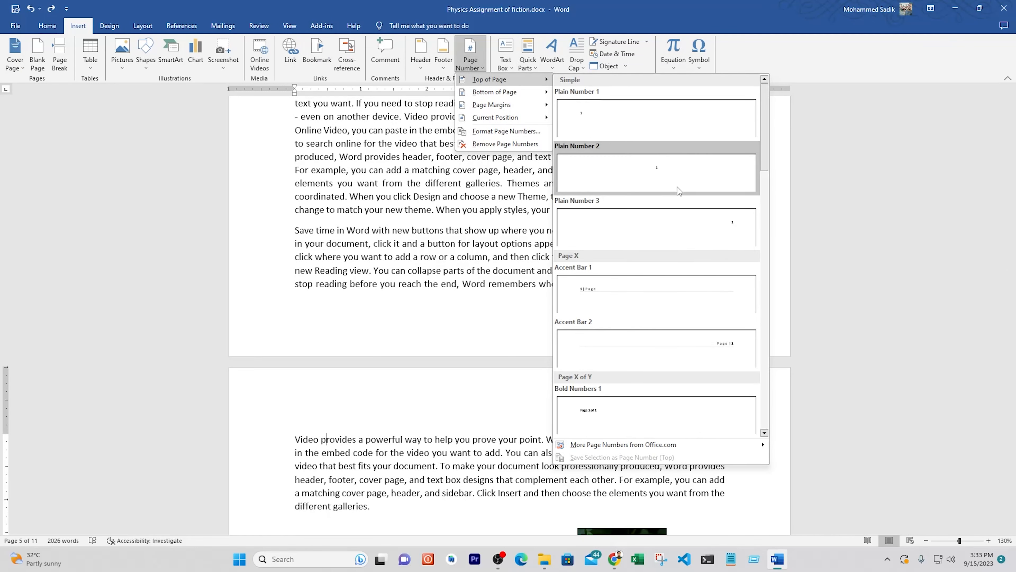
pyautogui.click(694, 228)
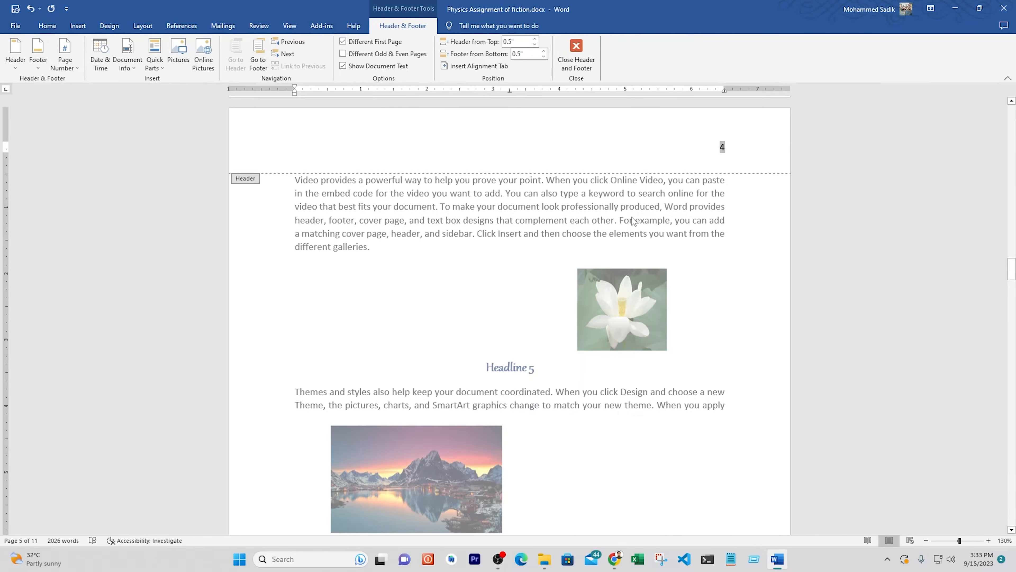
pyautogui.doubleClick(702, 232)
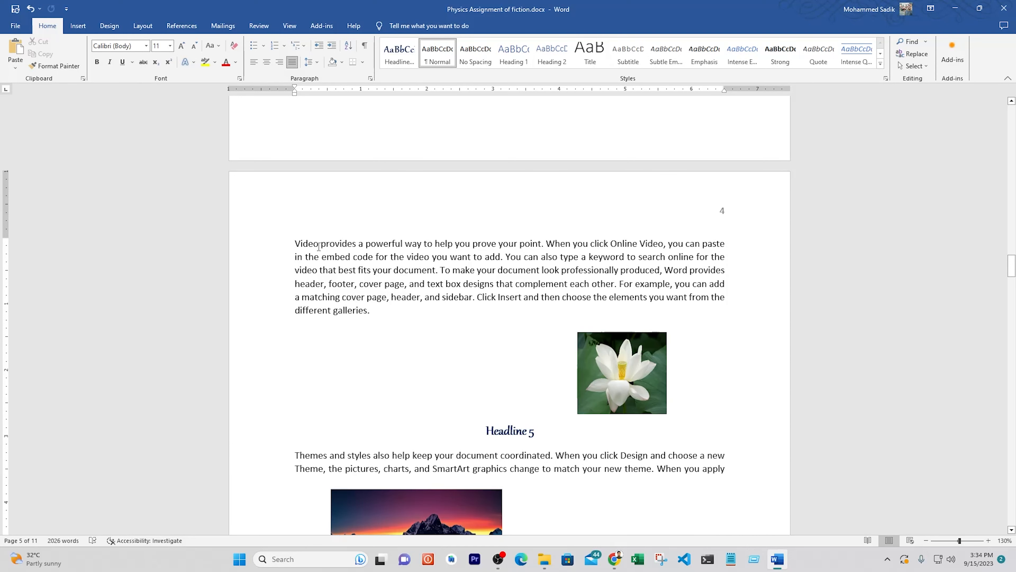
pyautogui.scroll(-3, 440, 284)
pyautogui.scroll(4, 428, 296)
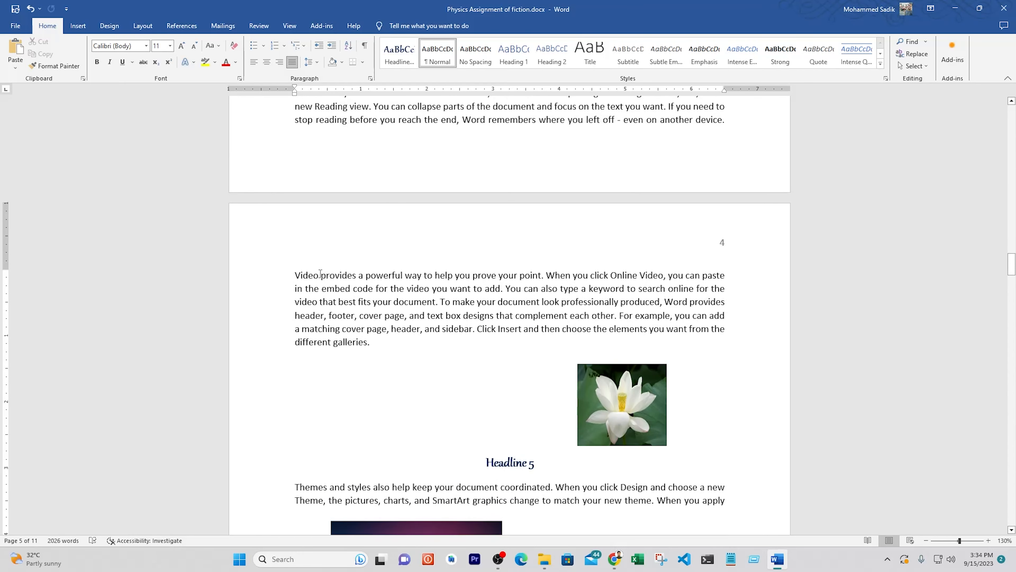
pyautogui.moveTo(320, 274); pyautogui.dragTo(295, 277)
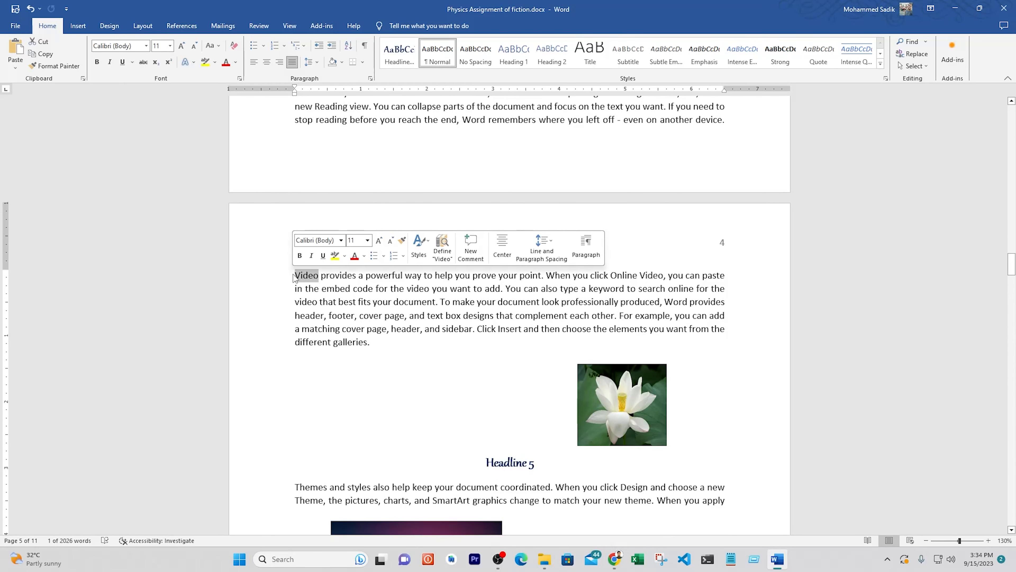
pyautogui.click(310, 282)
# Bookmark the words "the pictures" in the paragraph under Headline 5 as pageNo4 and check the bookmark list.
pyautogui.scroll(-6, 360, 292)
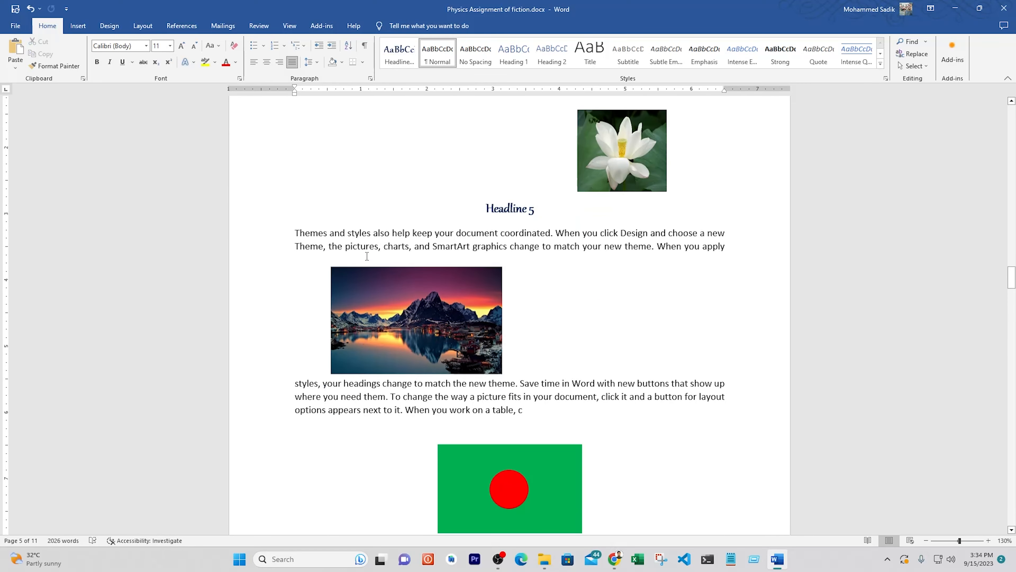
pyautogui.moveTo(367, 246); pyautogui.dragTo(331, 247)
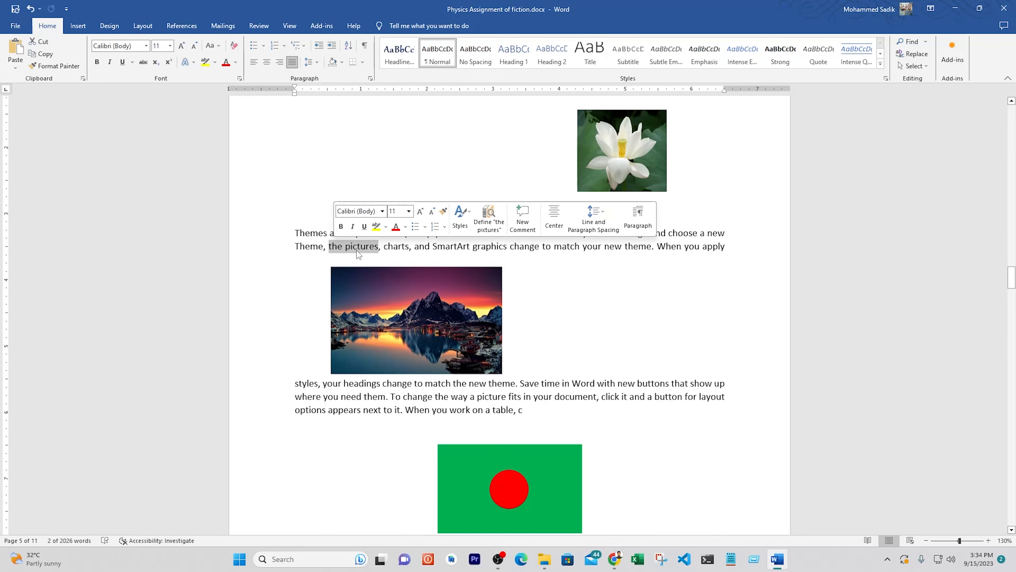
pyautogui.click(78, 26)
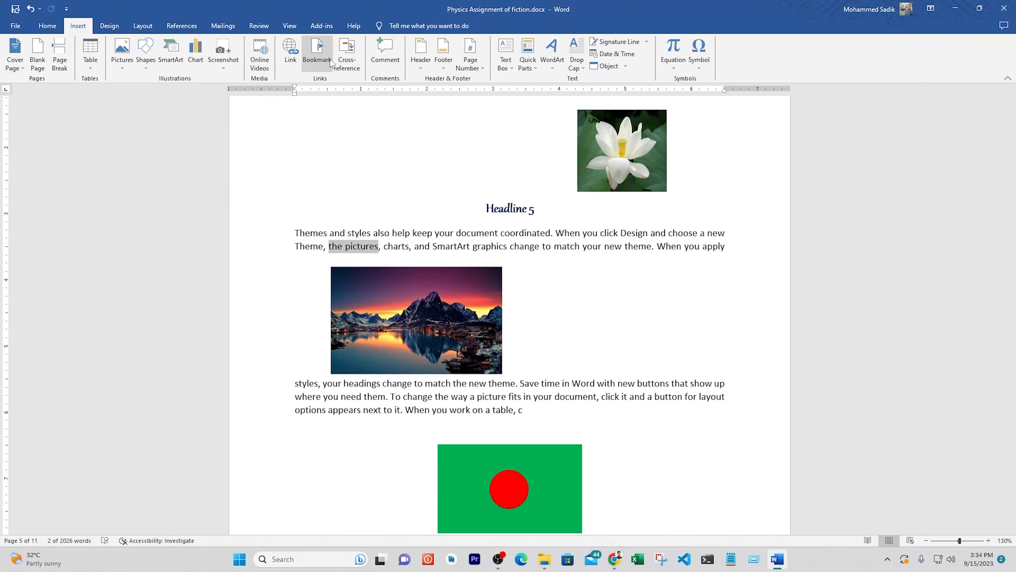
pyautogui.click(318, 52)
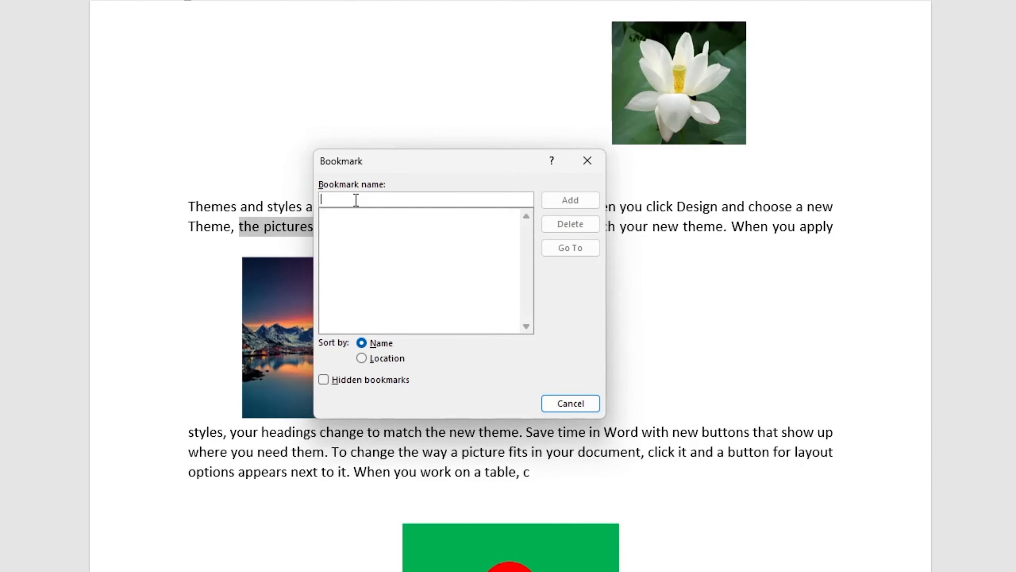
pyautogui.write('pageno4')
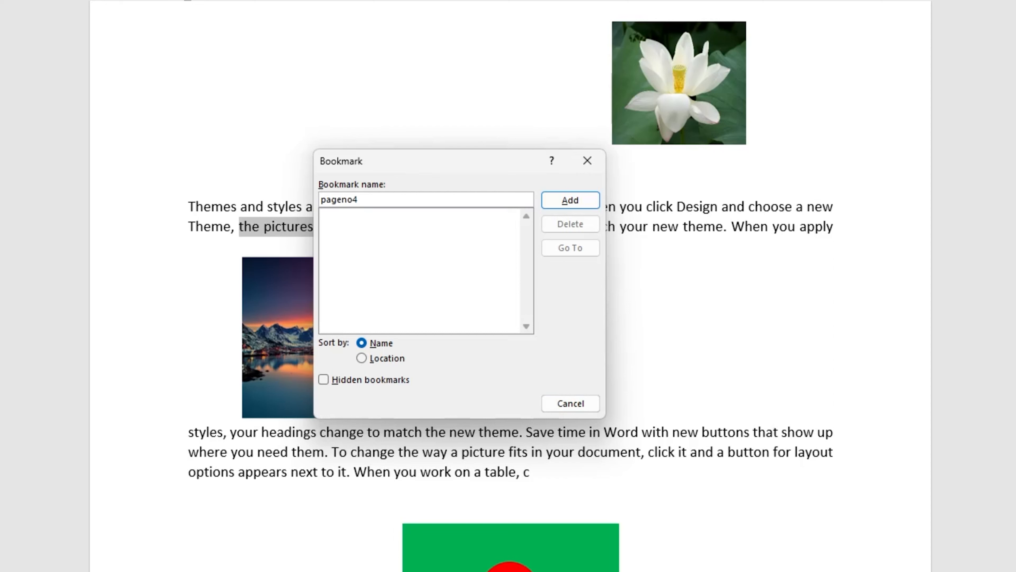
pyautogui.write('no')
pyautogui.press('BackSpace')
pyautogui.press('BackSpace')
pyautogui.press('BackSpace')
pyautogui.press('BackSpace')
pyautogui.press('BackSpace')
pyautogui.write('no')
pyautogui.press('BackSpace')
pyautogui.press('BackSpace')
pyautogui.press('BackSpace')
pyautogui.write('_no_4')
pyautogui.press('BackSpace')
pyautogui.press('BackSpace')
pyautogui.press('BackSpace')
pyautogui.press('BackSpace')
pyautogui.press('BackSpace')
pyautogui.write('No')
pyautogui.click(571, 203)
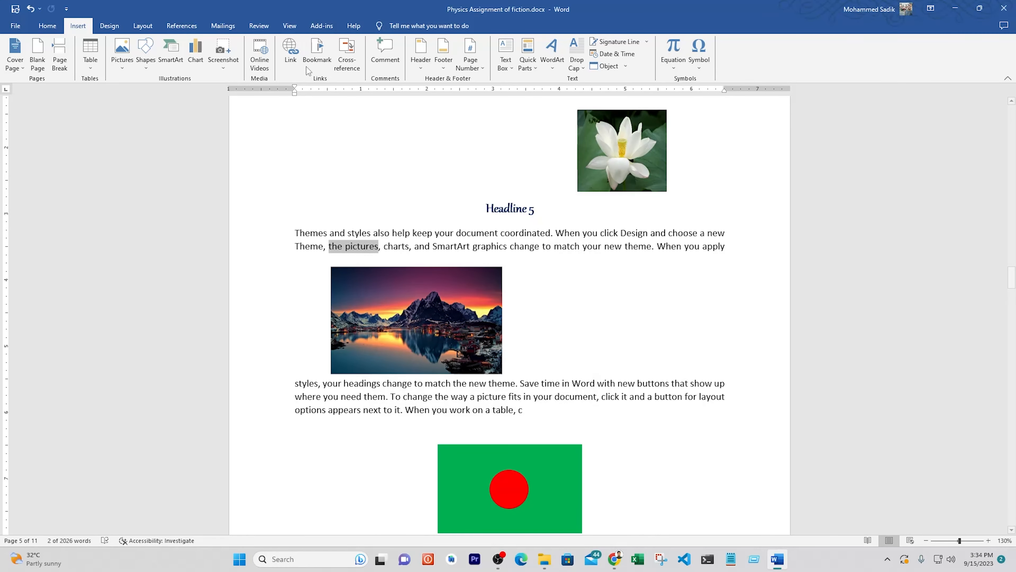
pyautogui.click(318, 51)
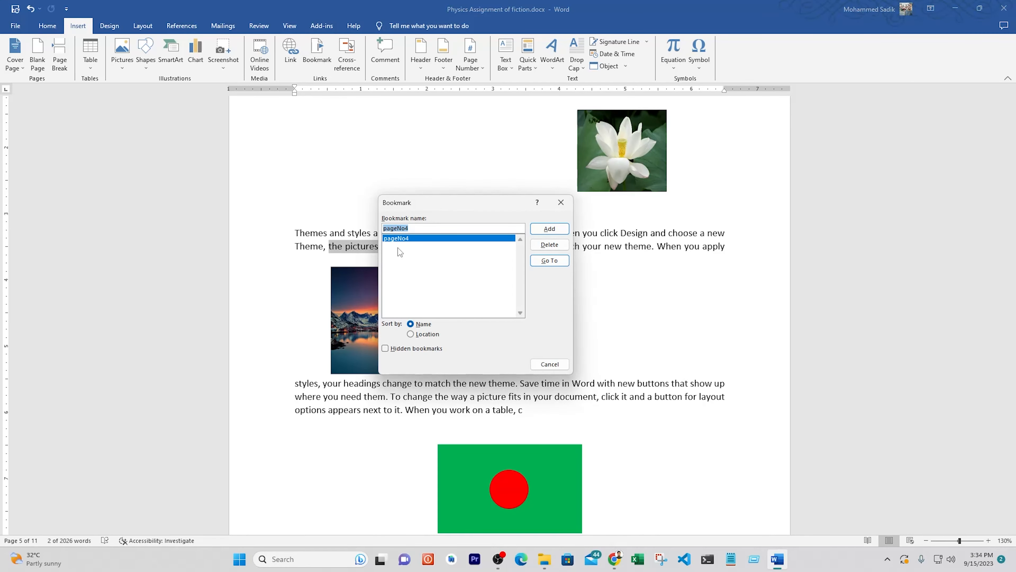
pyautogui.click(561, 202)
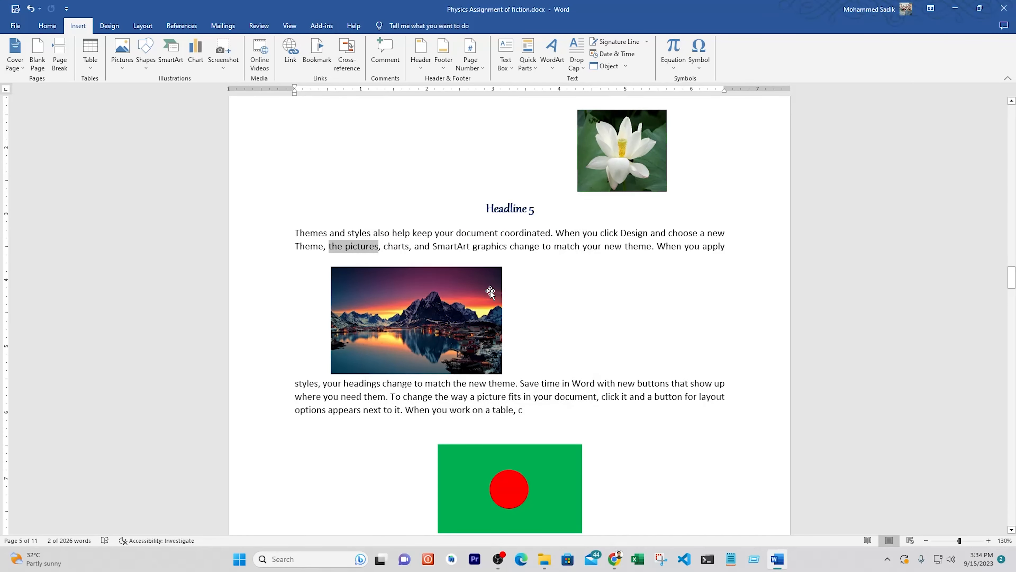
# Add a bookmark named H3 to the "Headline 3" heading.
pyautogui.scroll(-3, 490, 290)
pyautogui.scroll(9, 489, 291)
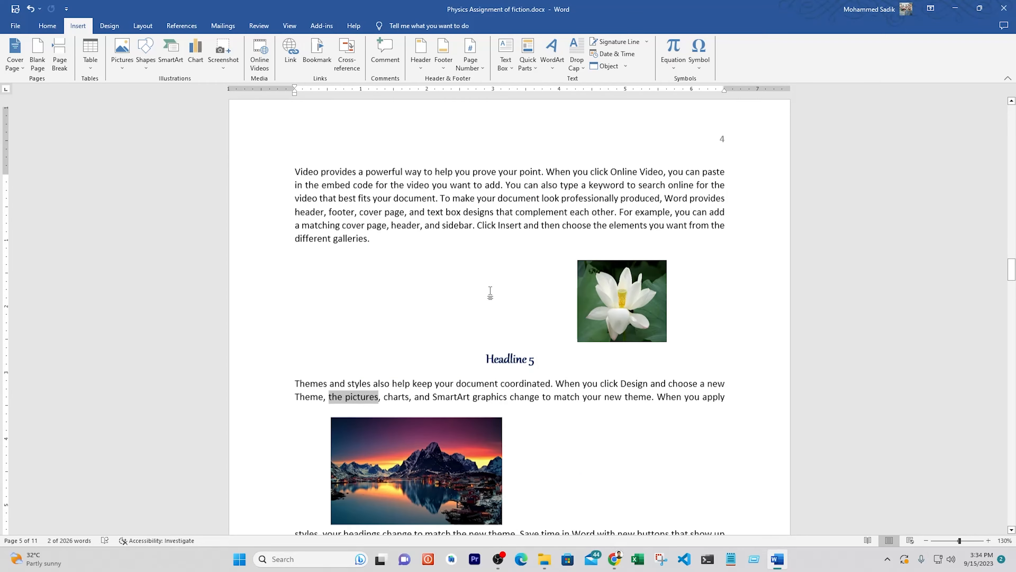
pyautogui.scroll(20, 491, 291)
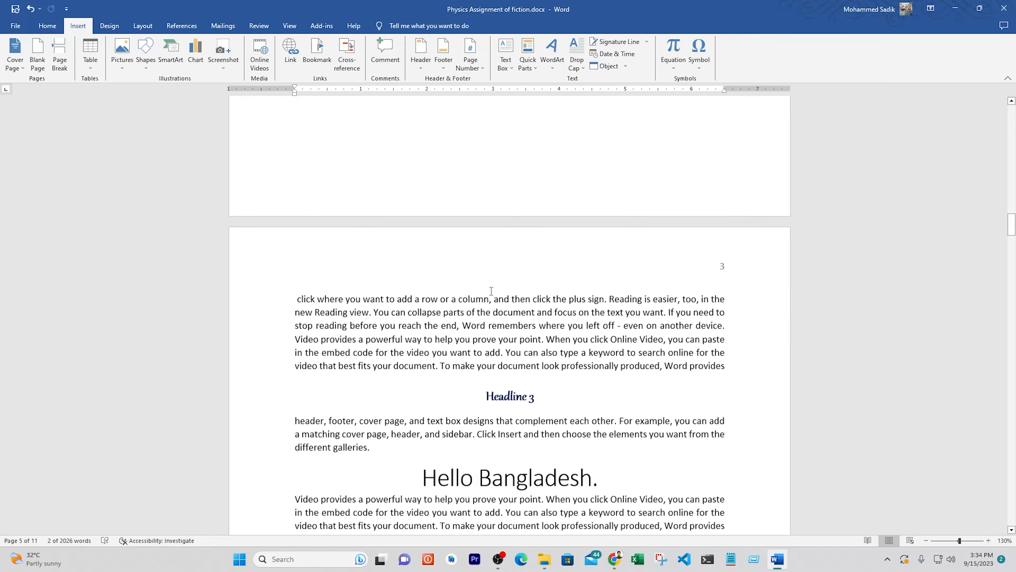
pyautogui.scroll(-10, 490, 293)
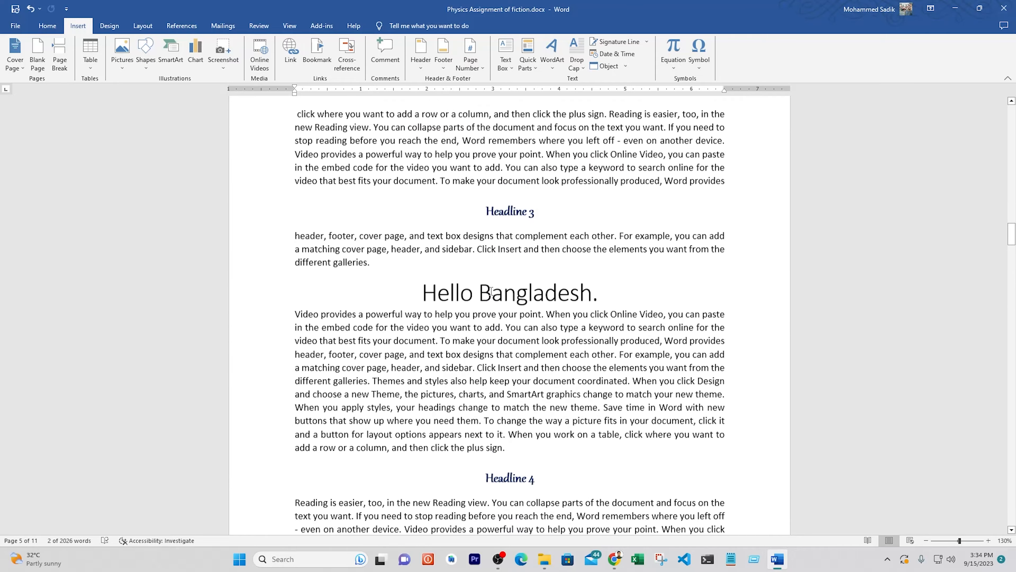
pyautogui.doubleClick(498, 201)
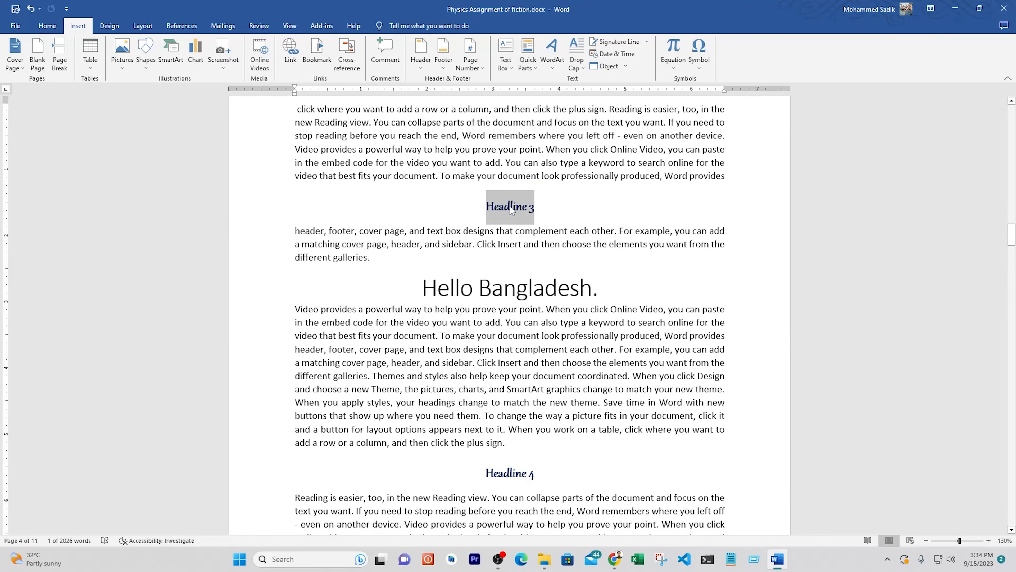
pyautogui.click(317, 52)
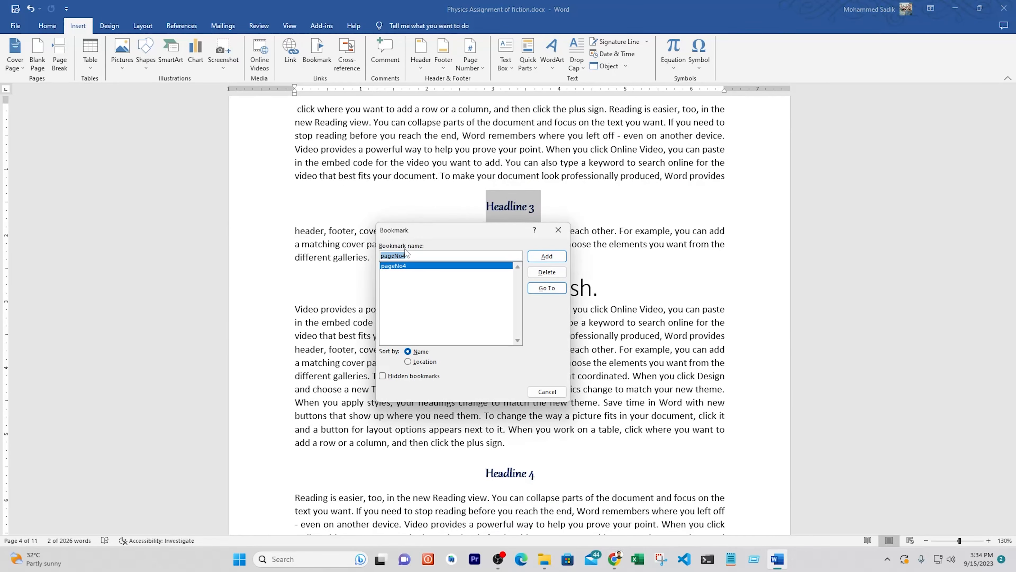
pyautogui.write('H')
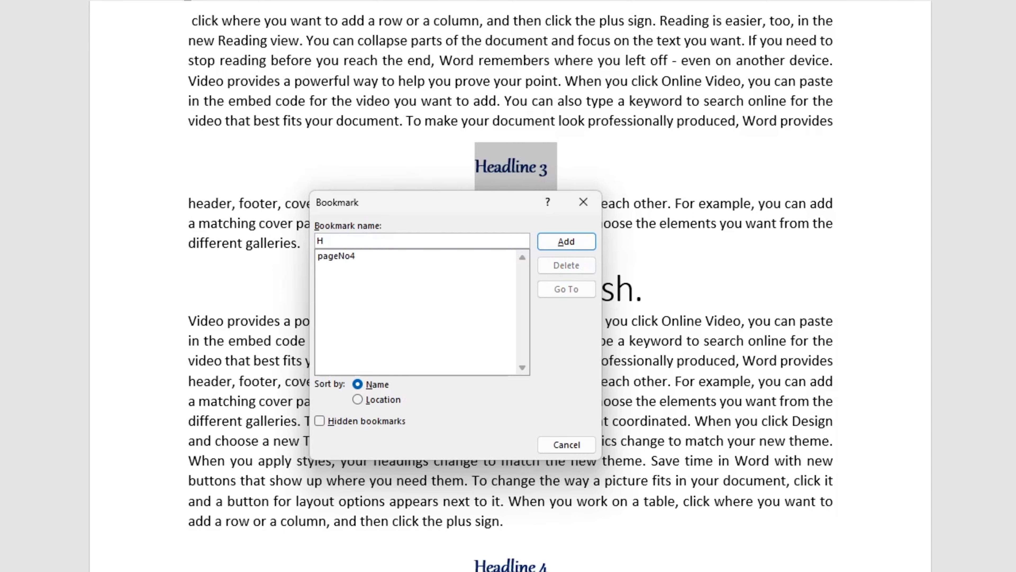
pyautogui.write('#')
pyautogui.press('BackSpace')
pyautogui.click(546, 243)
# Add a bookmark named H5 to the word "Headline" in the "Headline 5" heading.
pyautogui.scroll(-10, 623, 177)
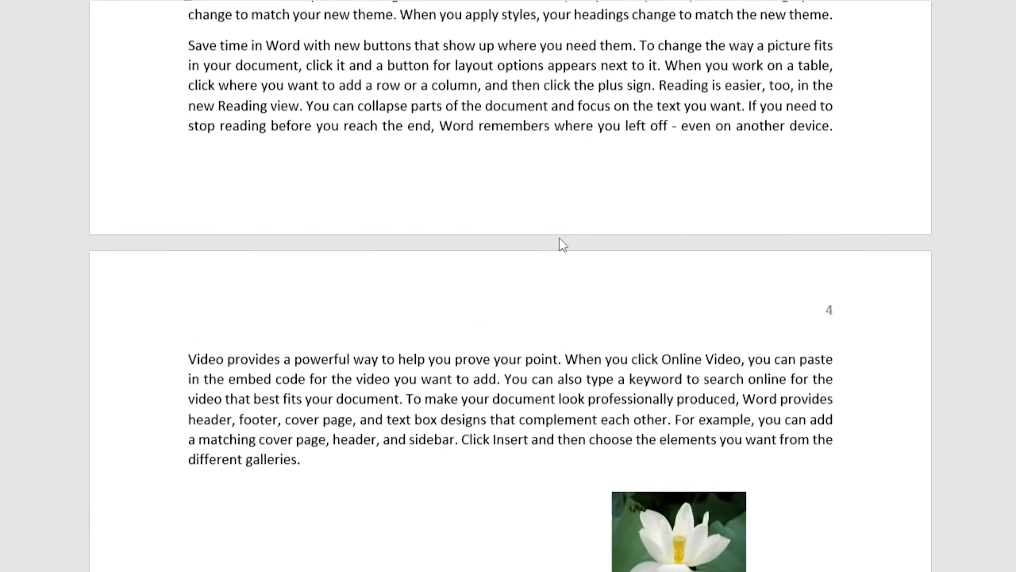
pyautogui.scroll(-15, 543, 253)
pyautogui.scroll(3, 506, 226)
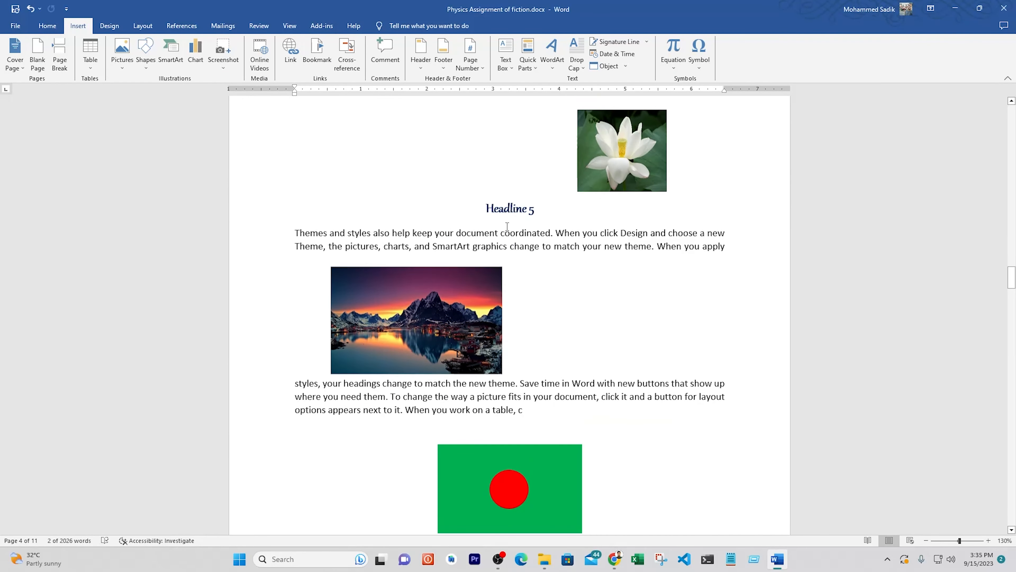
pyautogui.doubleClick(507, 209)
pyautogui.click(316, 52)
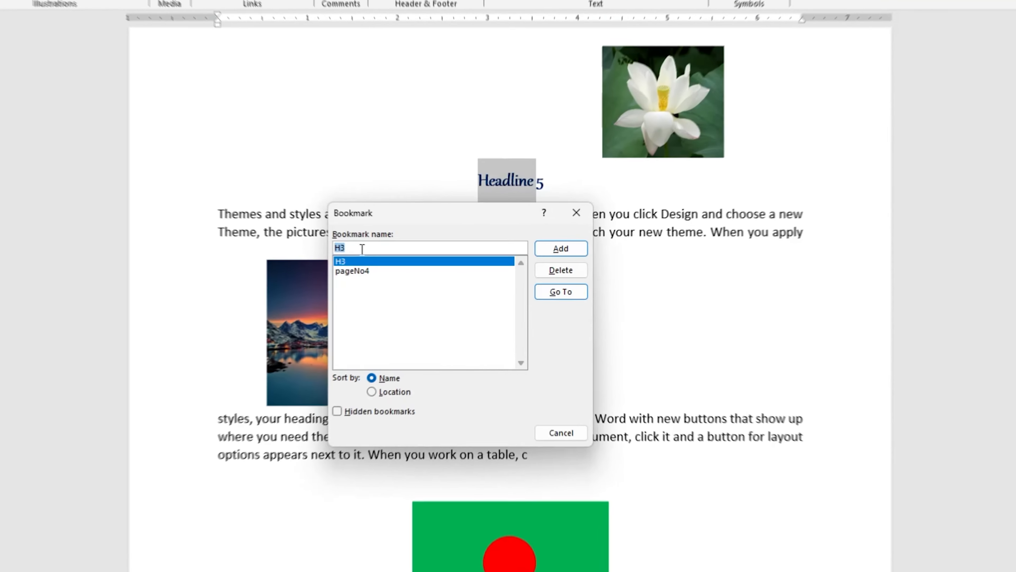
pyautogui.write('H')
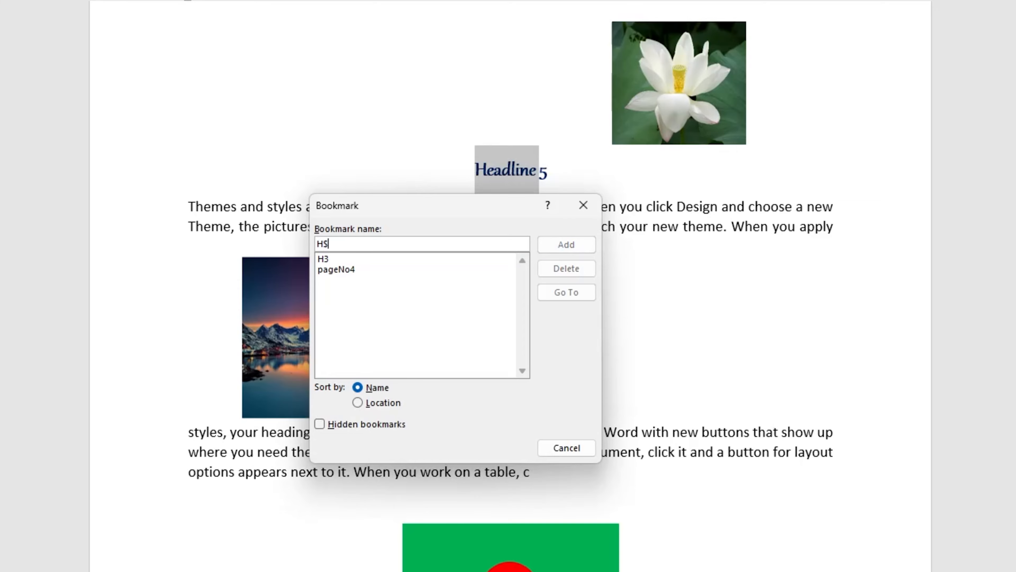
pyautogui.write('5')
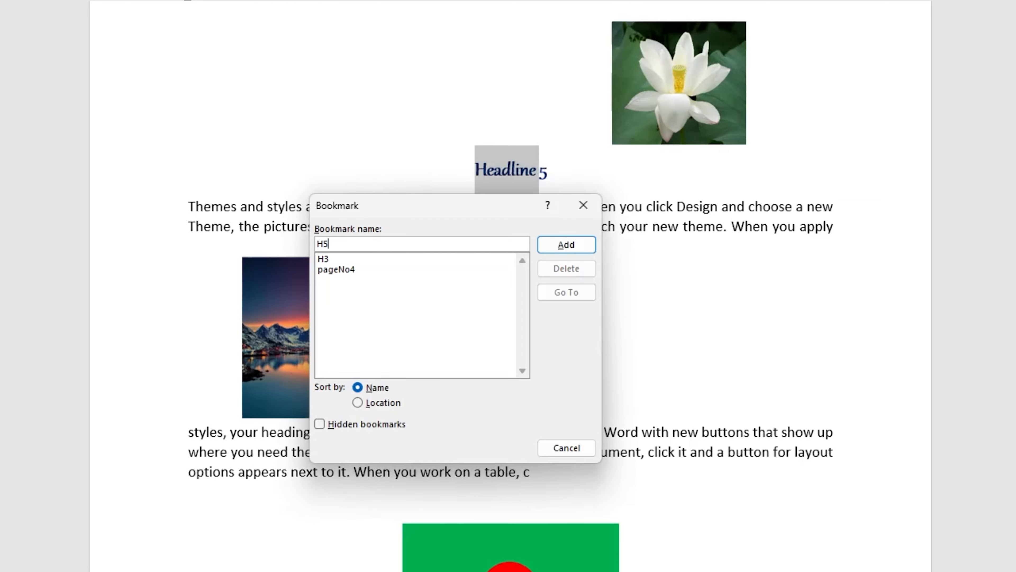
pyautogui.click(562, 246)
# Add a bookmark named Table to the "Table" heading above the contact table.
pyautogui.scroll(-15, 561, 252)
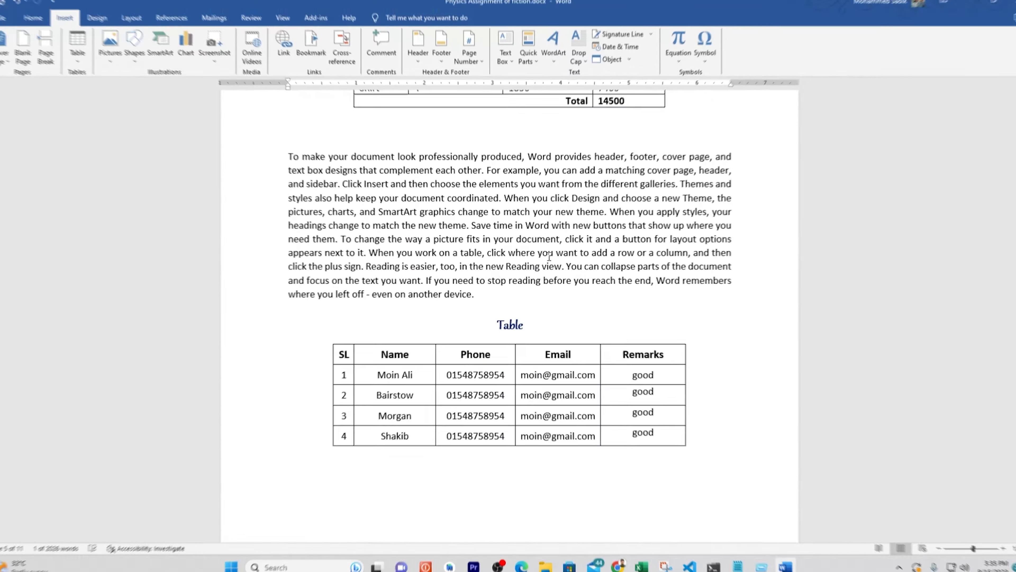
pyautogui.scroll(-4, 549, 256)
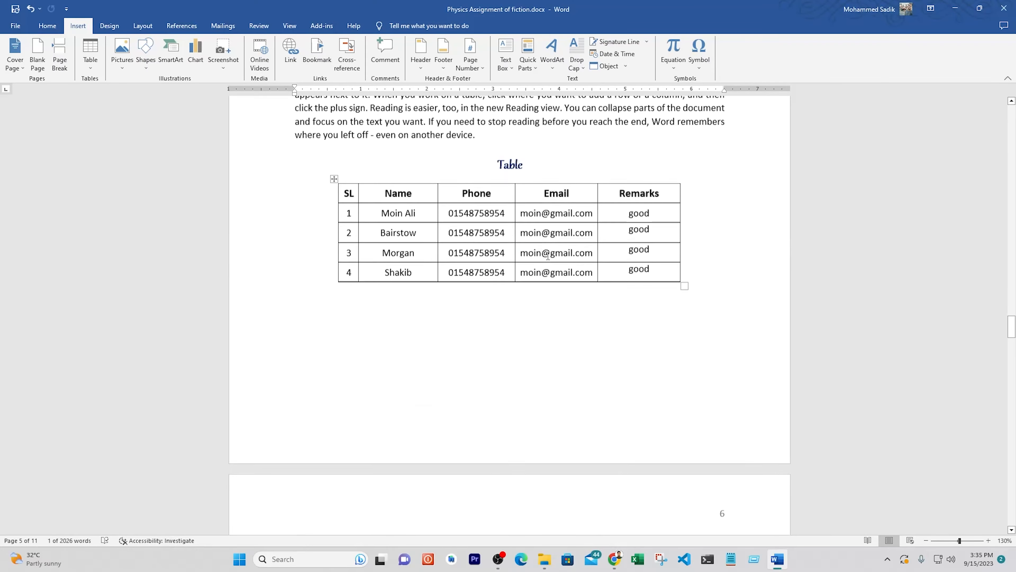
pyautogui.doubleClick(509, 158)
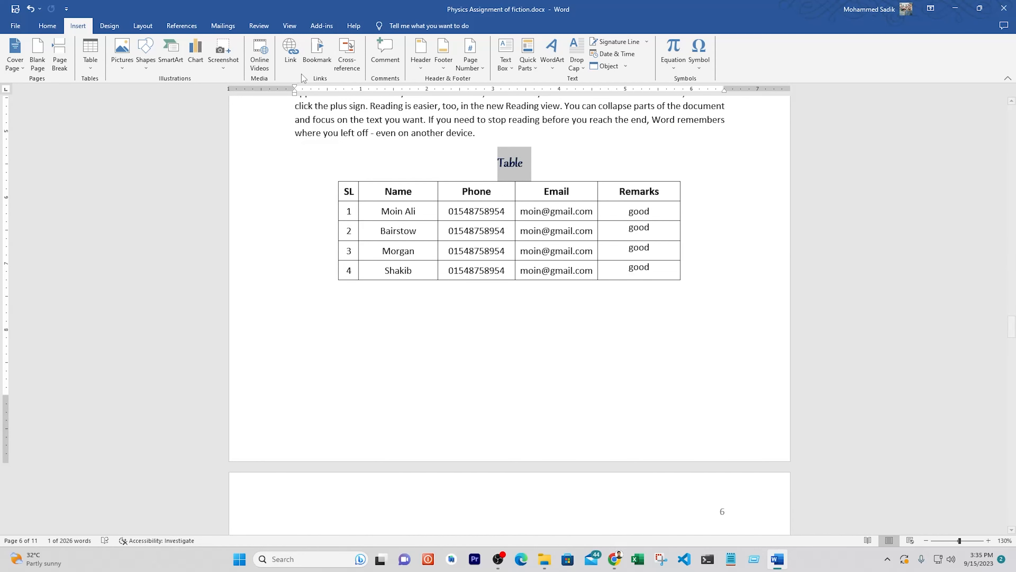
pyautogui.click(317, 50)
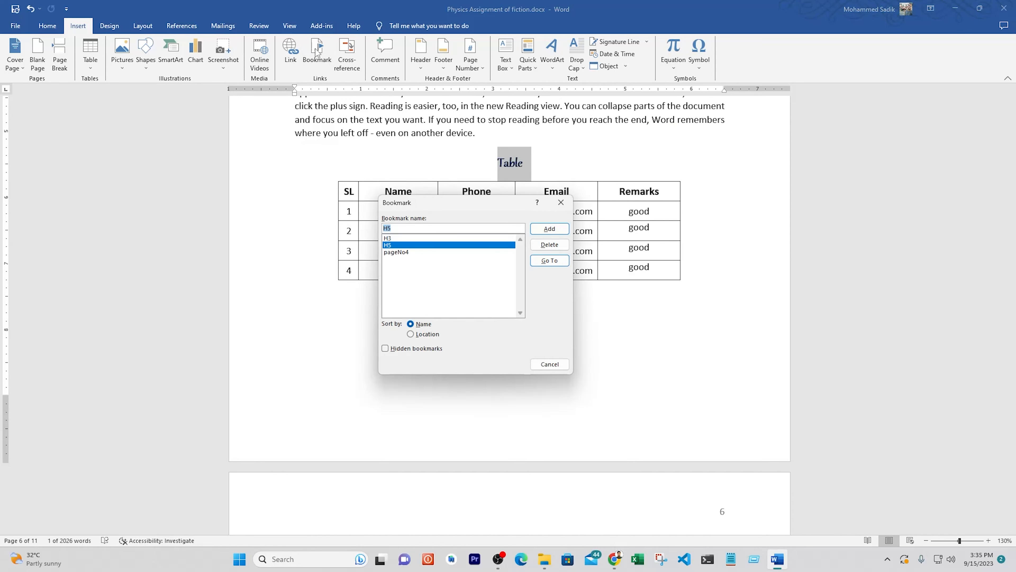
pyautogui.write('Table')
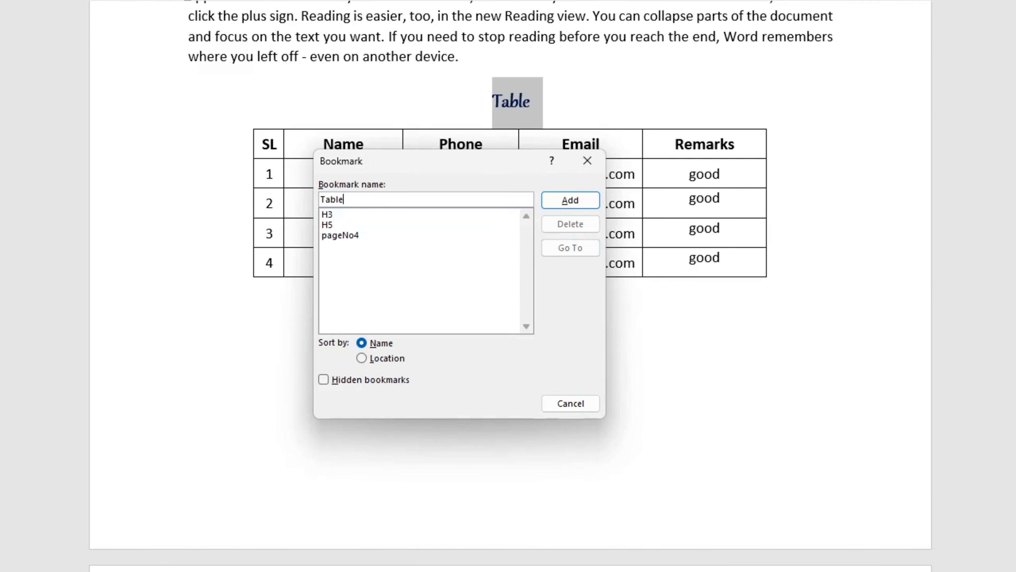
pyautogui.click(570, 200)
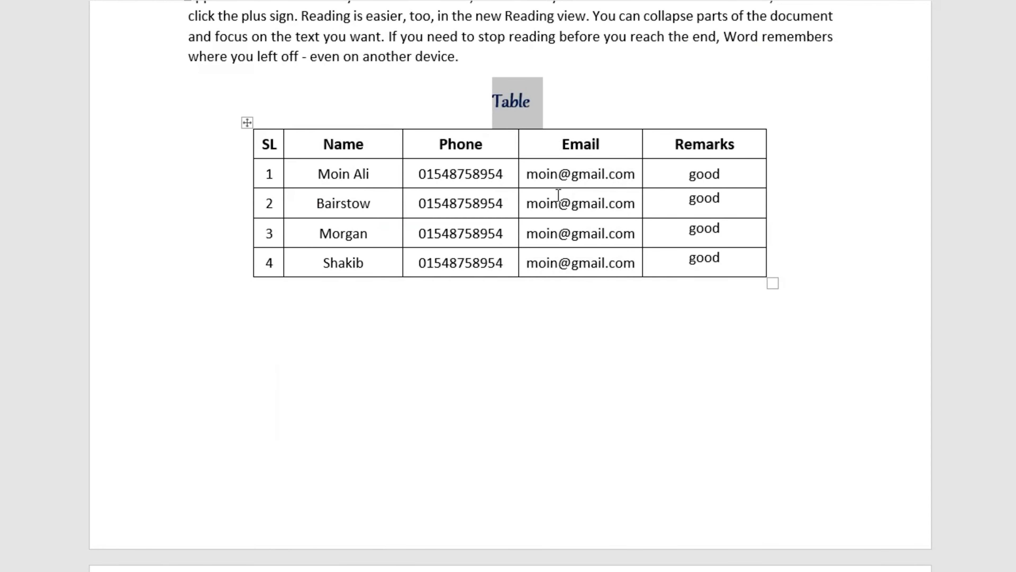
# Add a bookmark named SmartARt to the "SmartArt" heading above the Human Needs diagram.
pyautogui.scroll(-10, 560, 197)
pyautogui.scroll(-2, 560, 197)
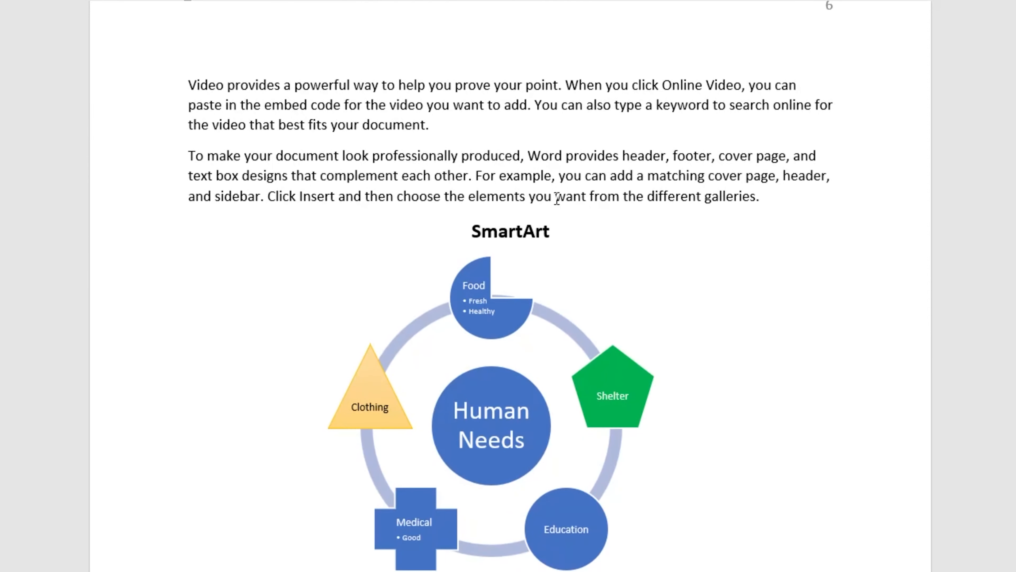
pyautogui.tripleClick(520, 221)
pyautogui.click(240, 1)
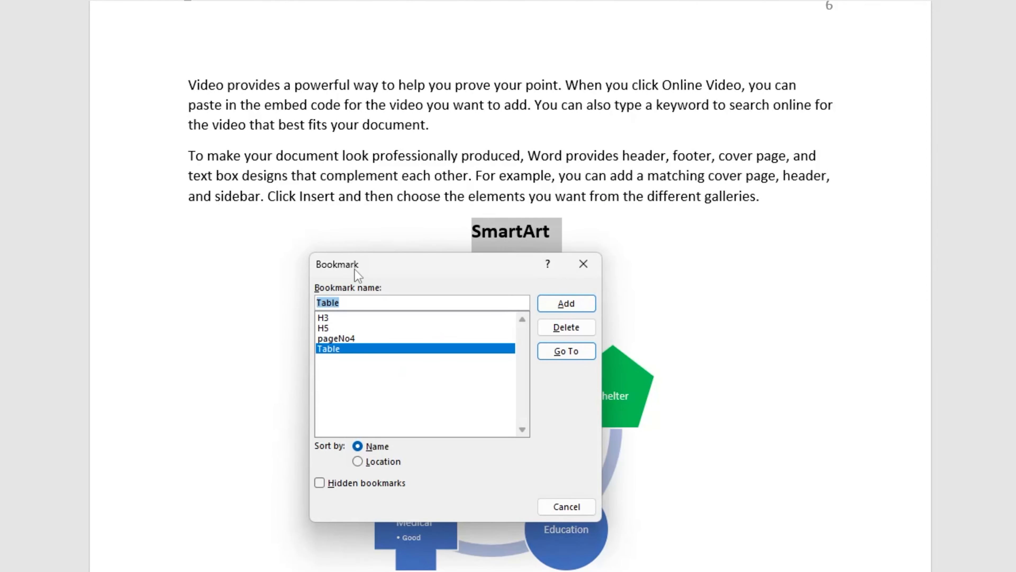
pyautogui.write('SmartARt')
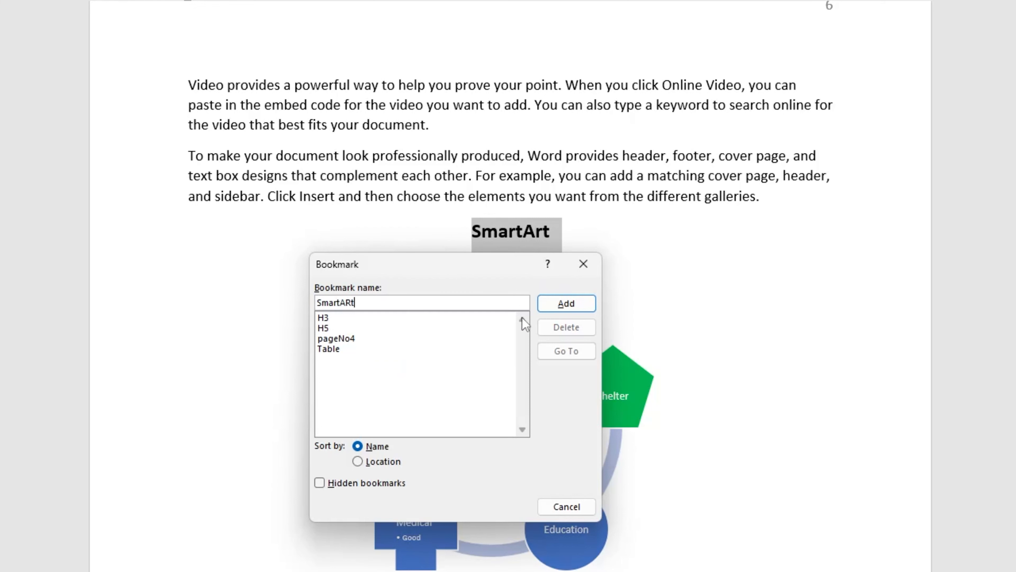
pyautogui.press('Return')
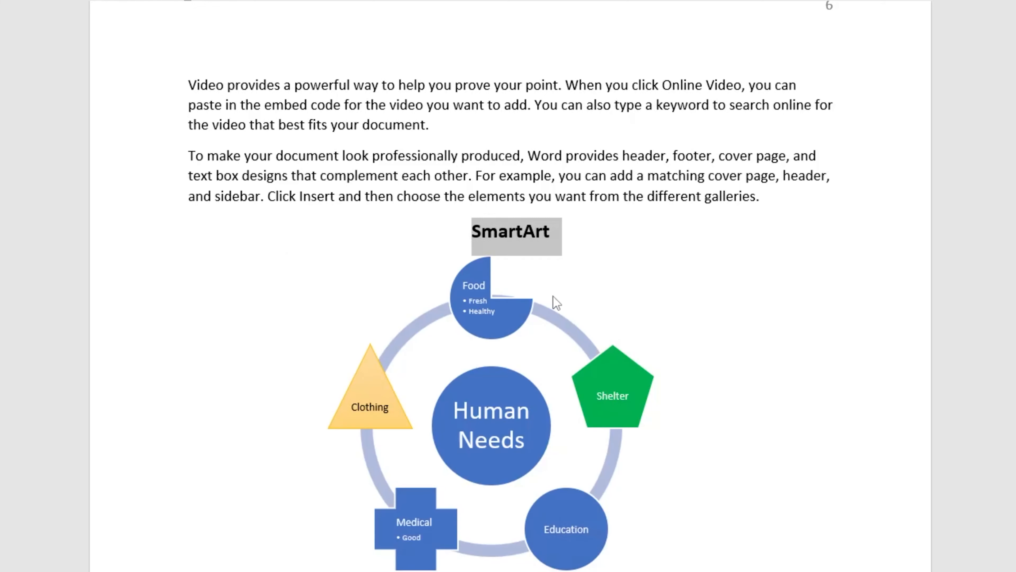
# Add a bookmark named Food to the "Food Pyramid" heading below the Tense chart.
pyautogui.scroll(-20, 554, 295)
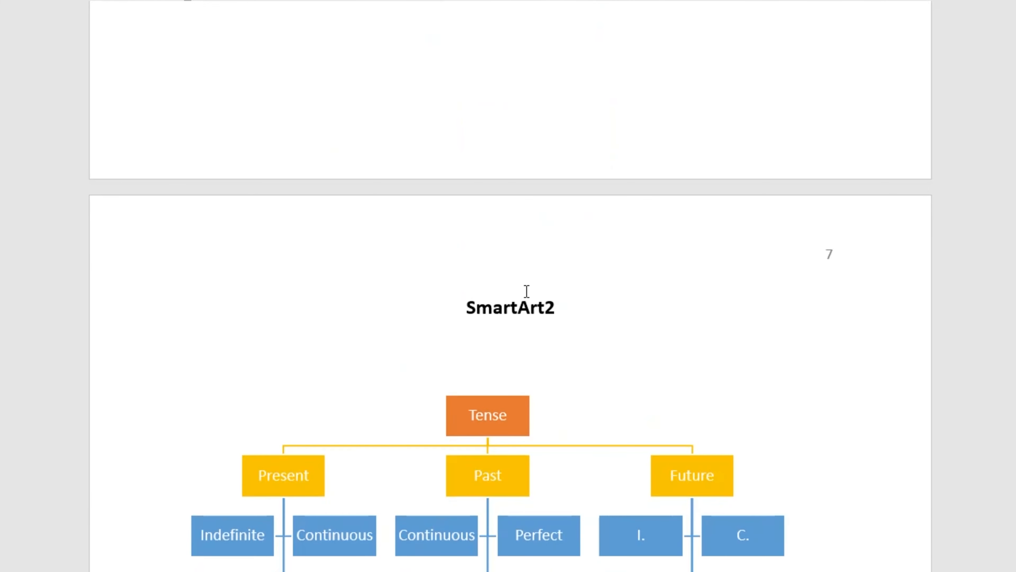
pyautogui.tripleClick(506, 313)
pyautogui.scroll(-17, 508, 316)
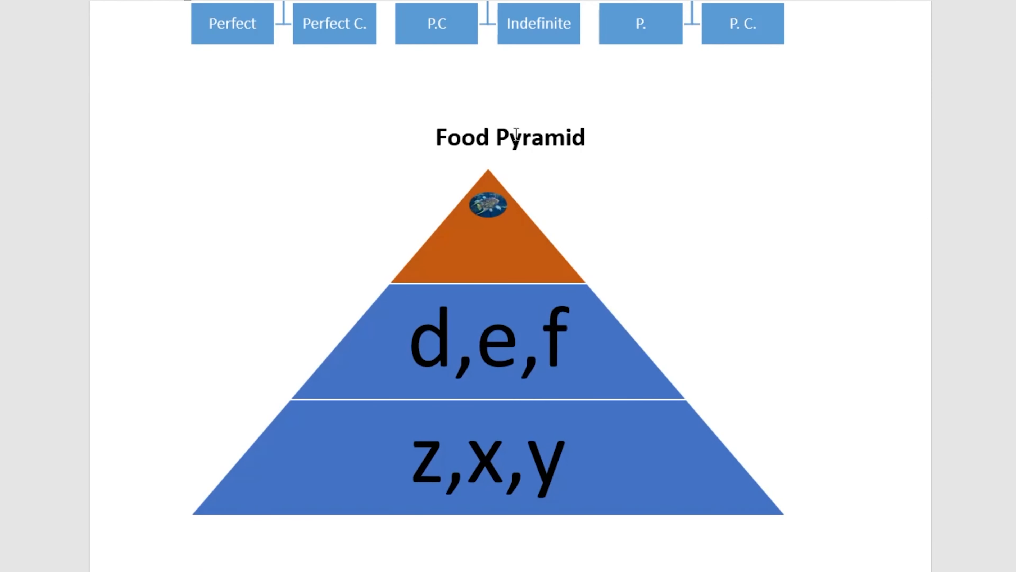
pyautogui.tripleClick(516, 135)
pyautogui.click(247, 1)
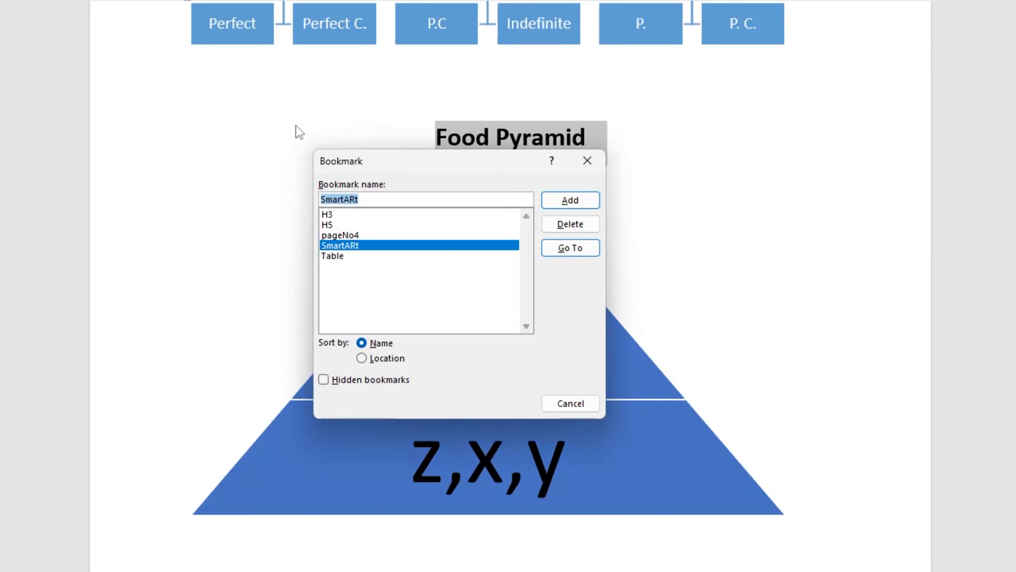
pyautogui.write('Food')
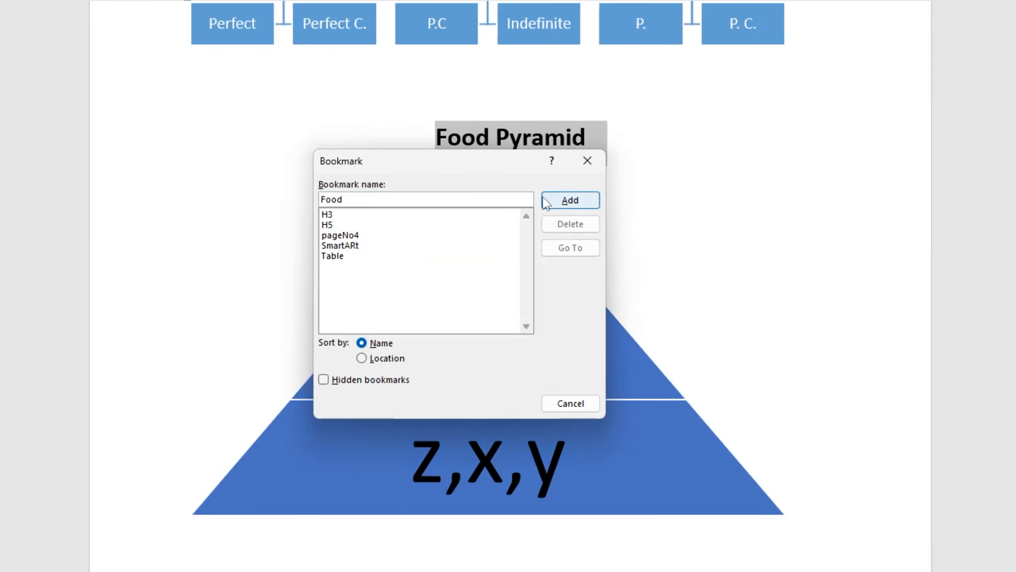
pyautogui.click(552, 201)
# Place the cursor on the document's last page and go to the H3 bookmark from there.
pyautogui.scroll(3, 541, 189)
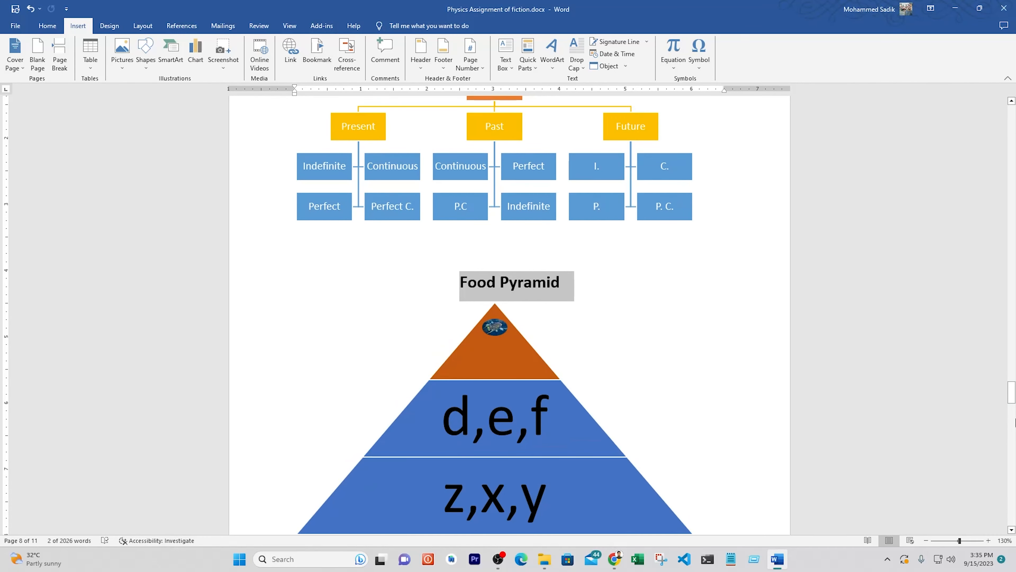
pyautogui.moveTo(1013, 398); pyautogui.dragTo(1013, 524)
pyautogui.click(472, 397)
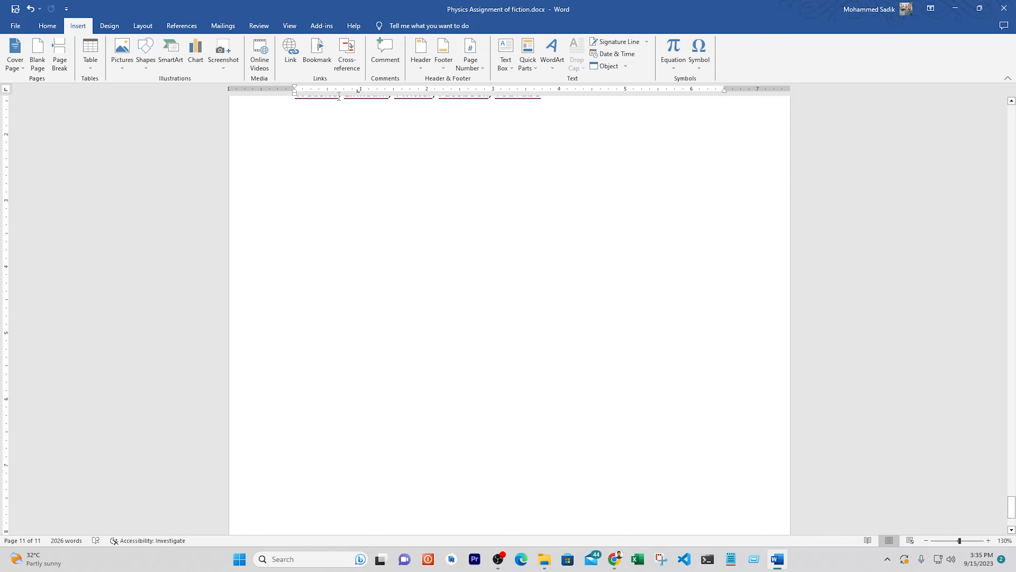
pyautogui.click(312, 68)
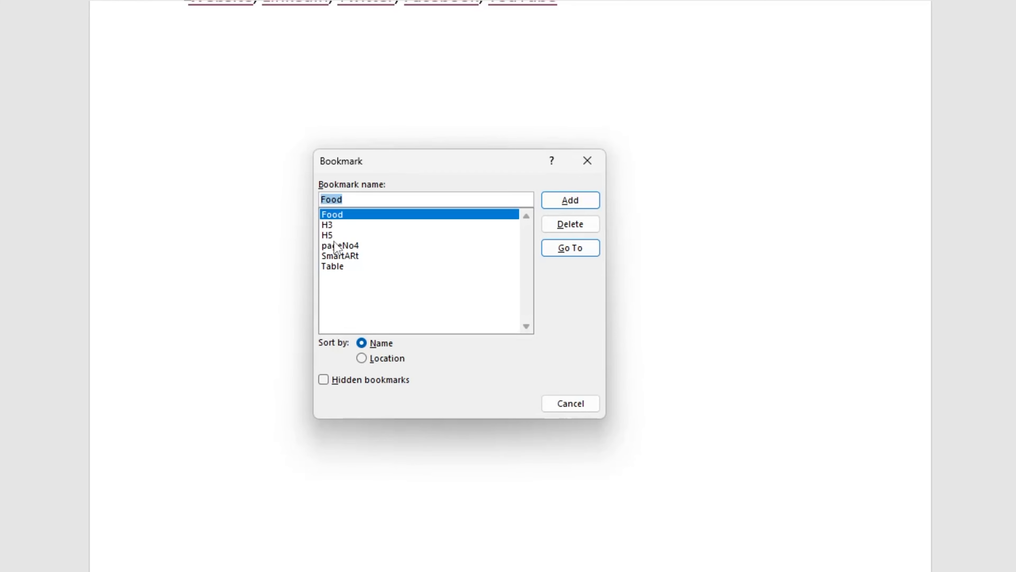
pyautogui.click(334, 224)
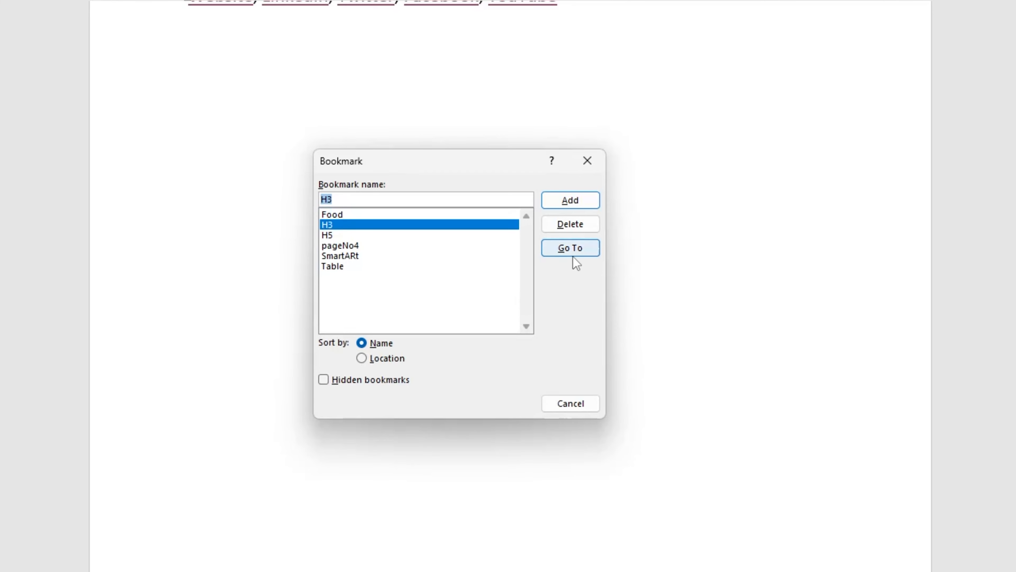
pyautogui.click(576, 242)
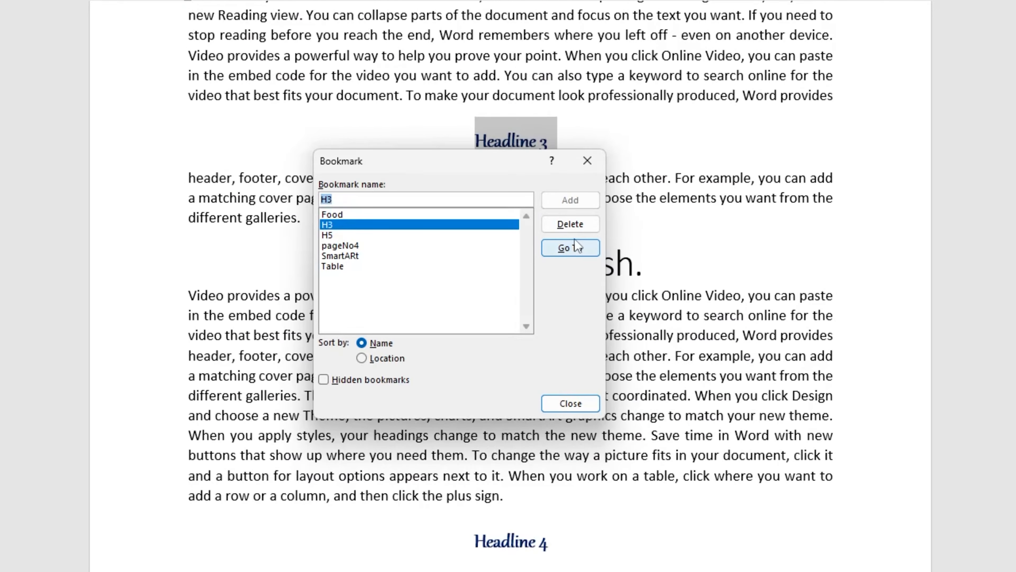
pyautogui.click(587, 161)
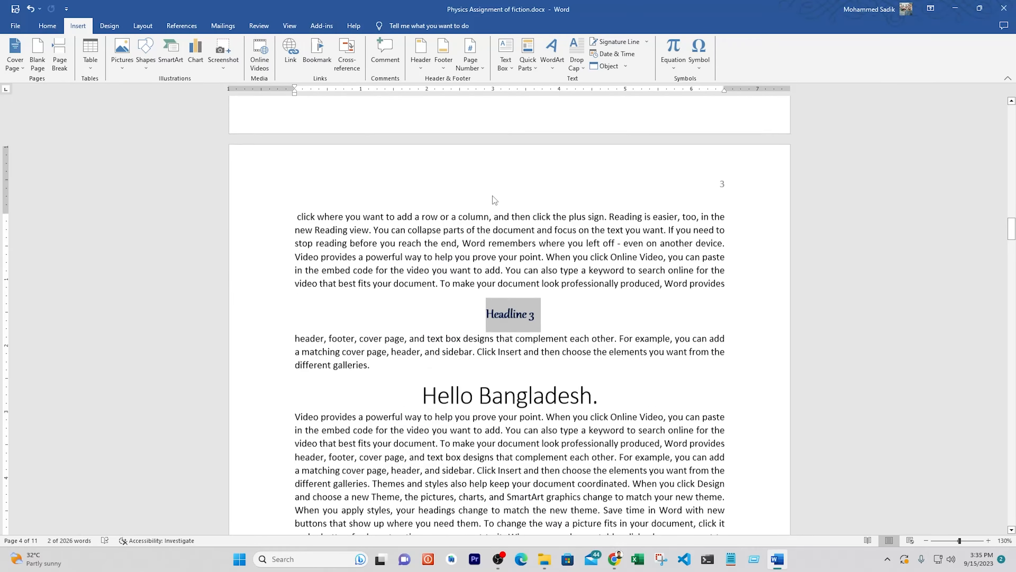
# Place the cursor in the paragraph above Headline 3 and go to the SmartARt bookmark.
pyautogui.scroll(6, 497, 178)
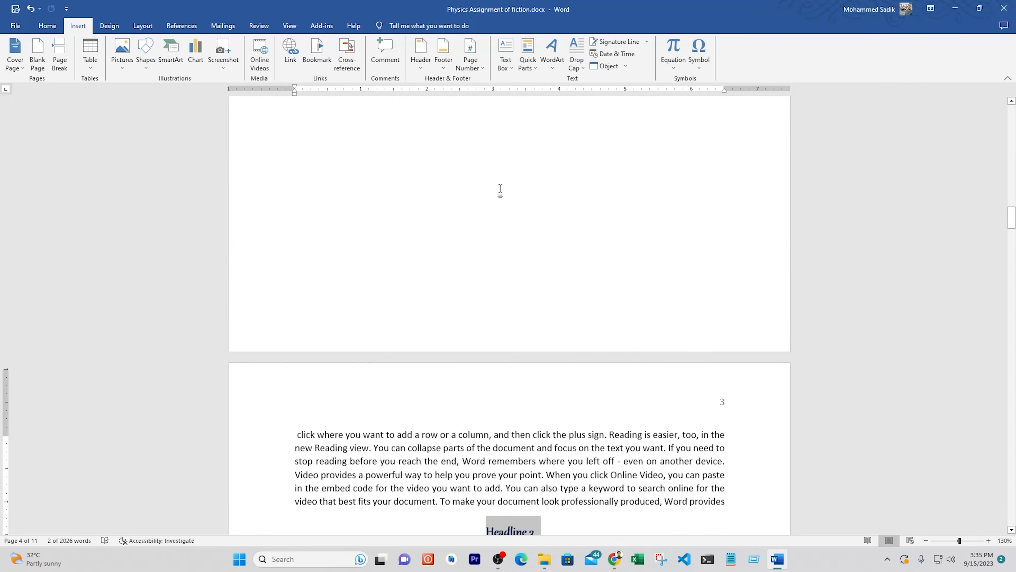
pyautogui.scroll(-6, 497, 178)
pyautogui.click(372, 218)
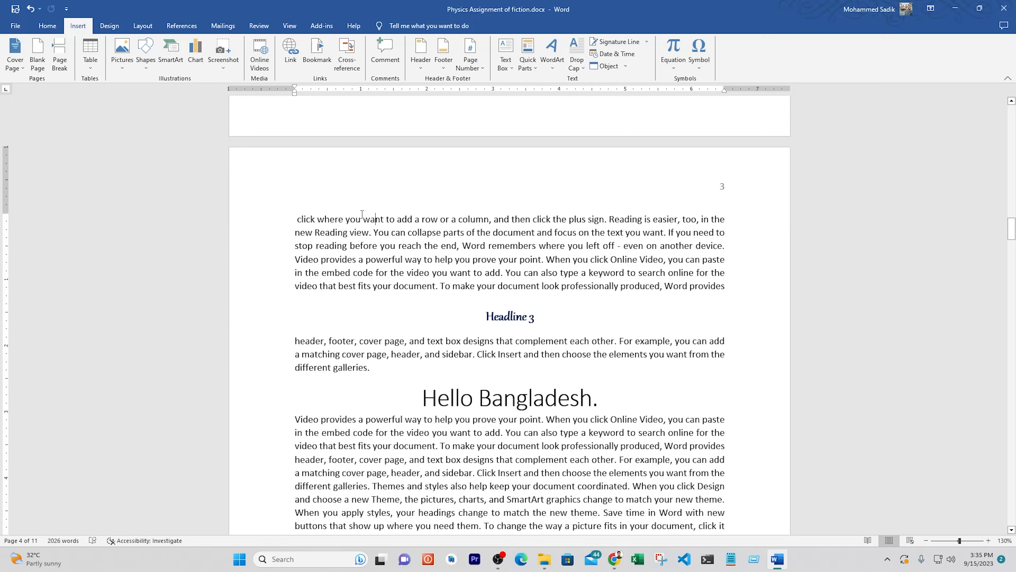
pyautogui.click(308, 60)
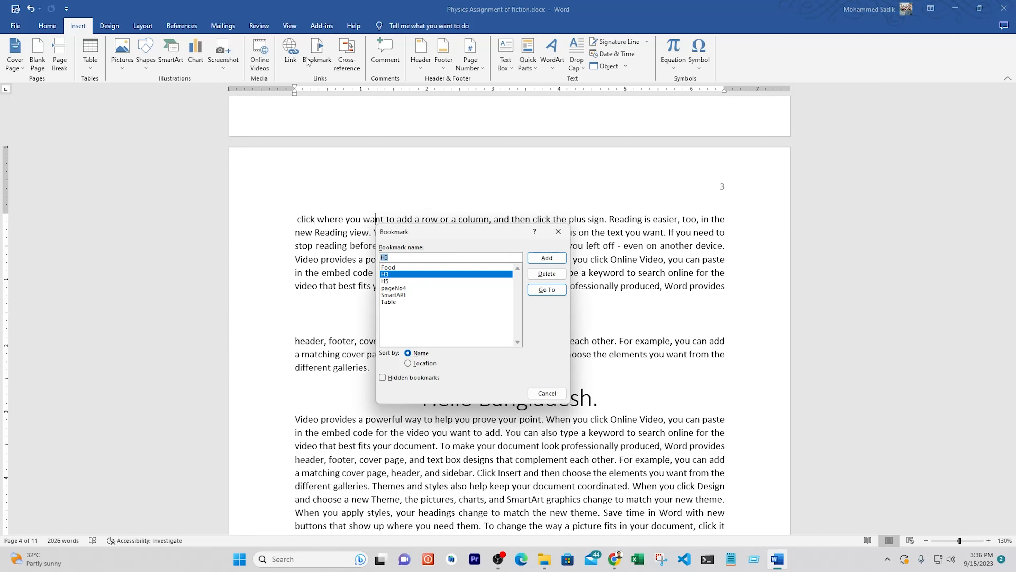
pyautogui.click(388, 296)
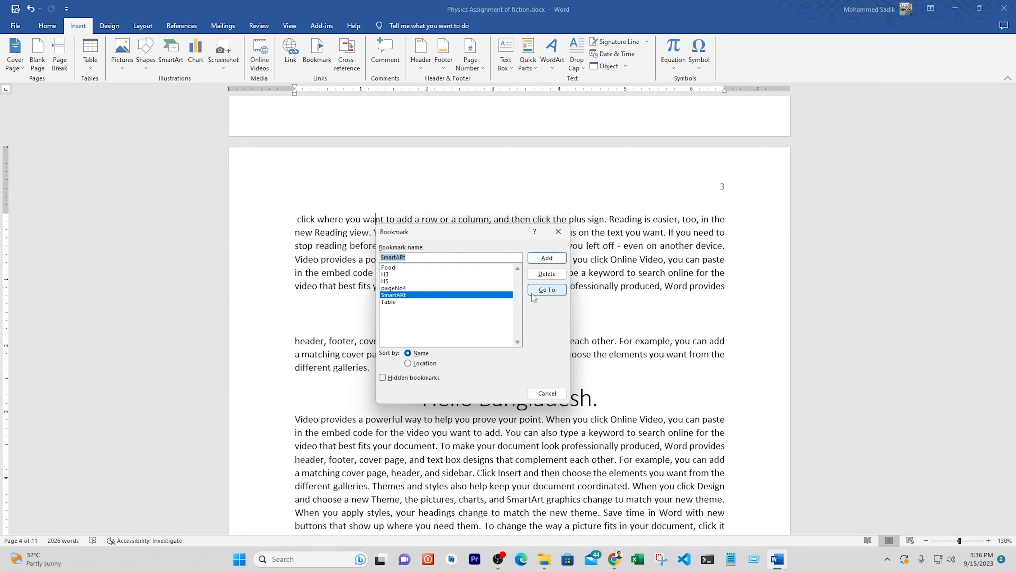
pyautogui.click(547, 289)
pyautogui.click(558, 231)
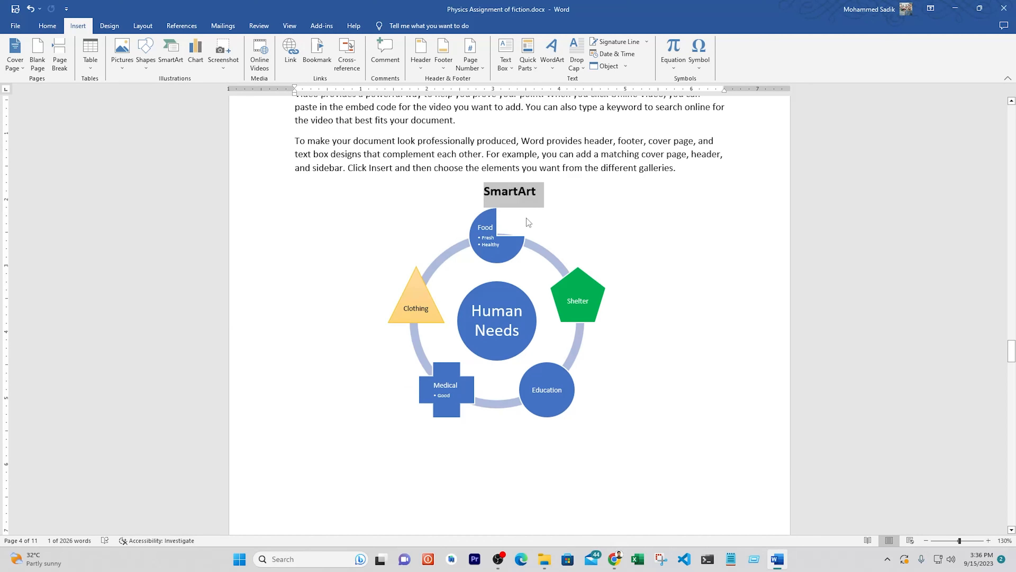
# Delete the H3, pageNo4 and SmartARt bookmarks from the document.
pyautogui.click(317, 64)
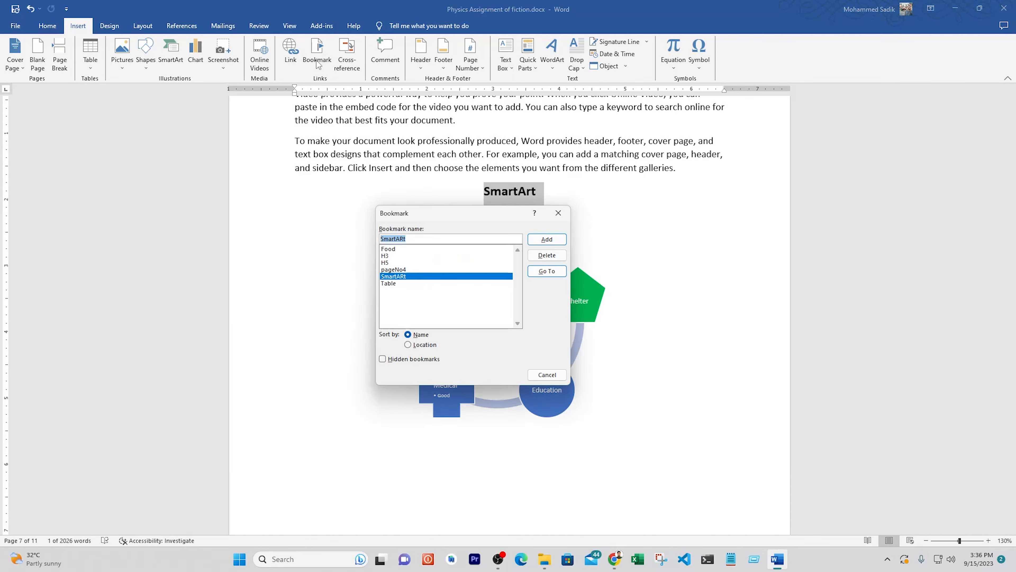
pyautogui.click(386, 262)
pyautogui.click(380, 256)
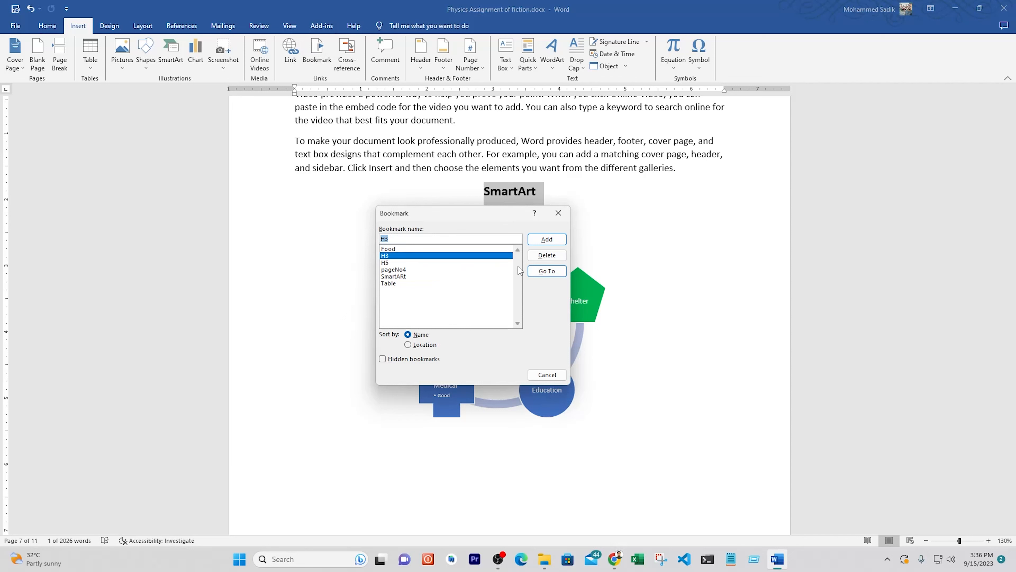
pyautogui.click(546, 255)
pyautogui.click(402, 263)
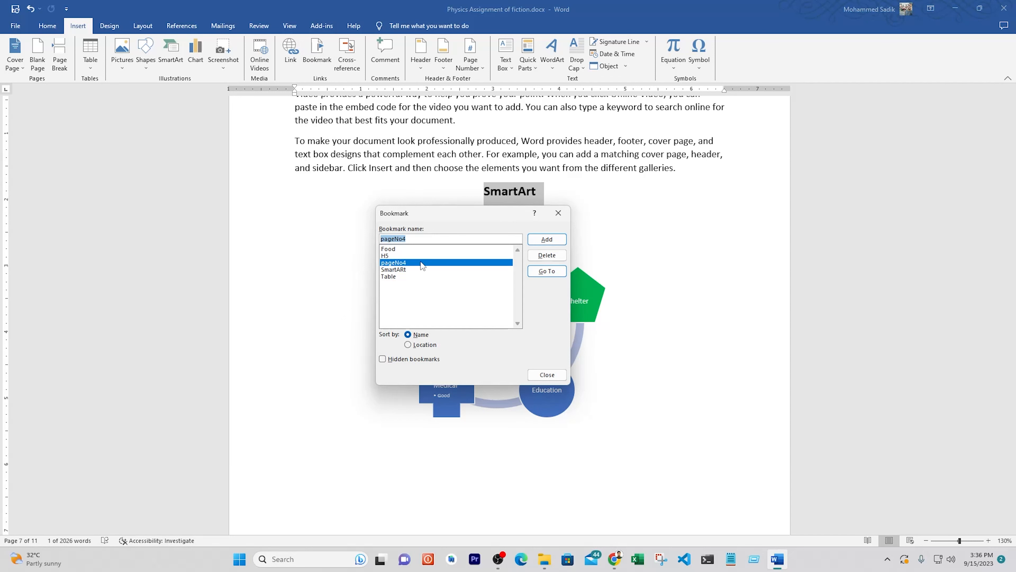
pyautogui.click(546, 255)
pyautogui.click(395, 263)
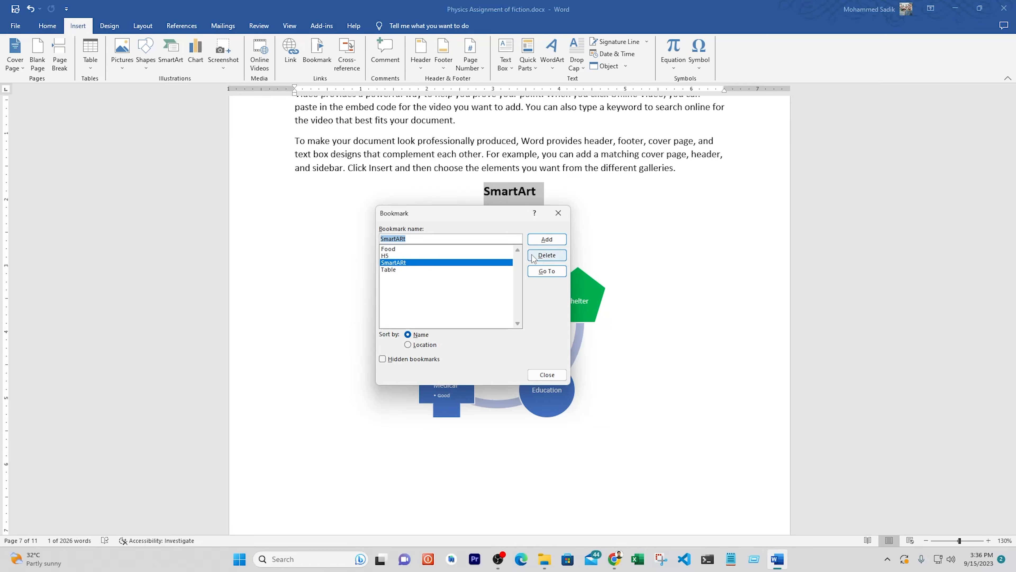
pyautogui.click(547, 255)
pyautogui.click(558, 214)
# Go to the Table bookmark from the page with the Bangladeshi Flag.
pyautogui.scroll(10, 554, 219)
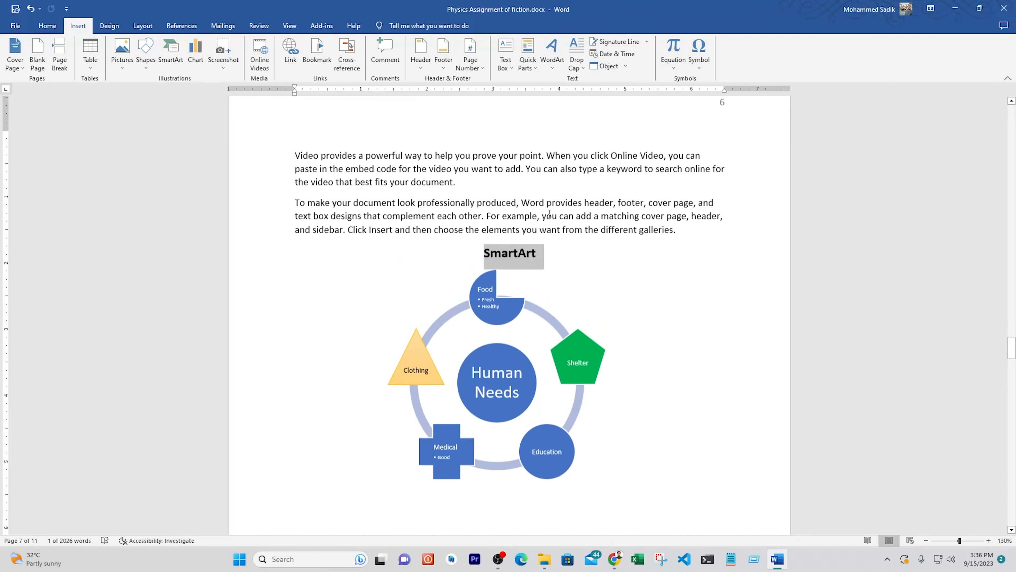
pyautogui.scroll(15, 546, 212)
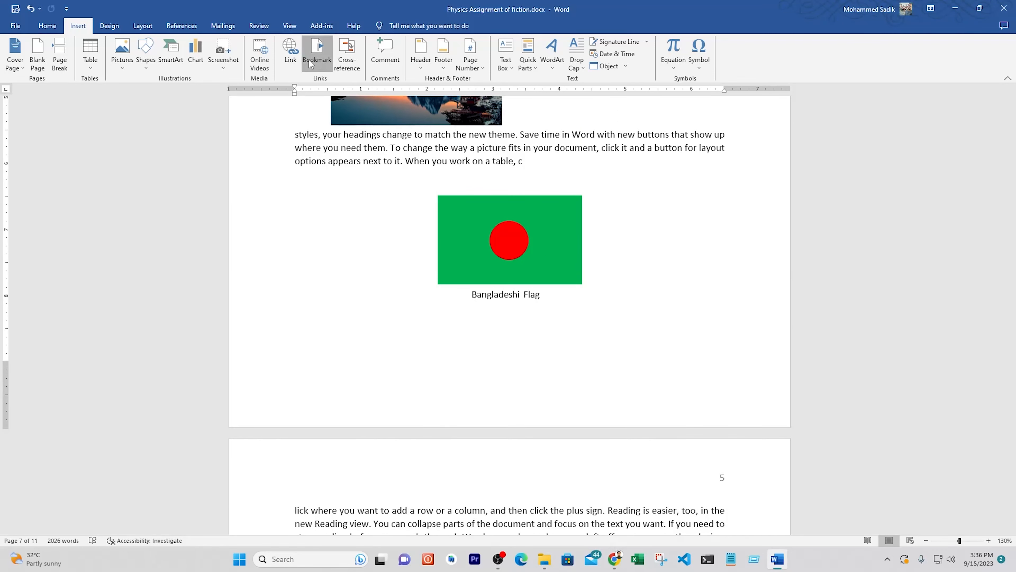
pyautogui.click(317, 52)
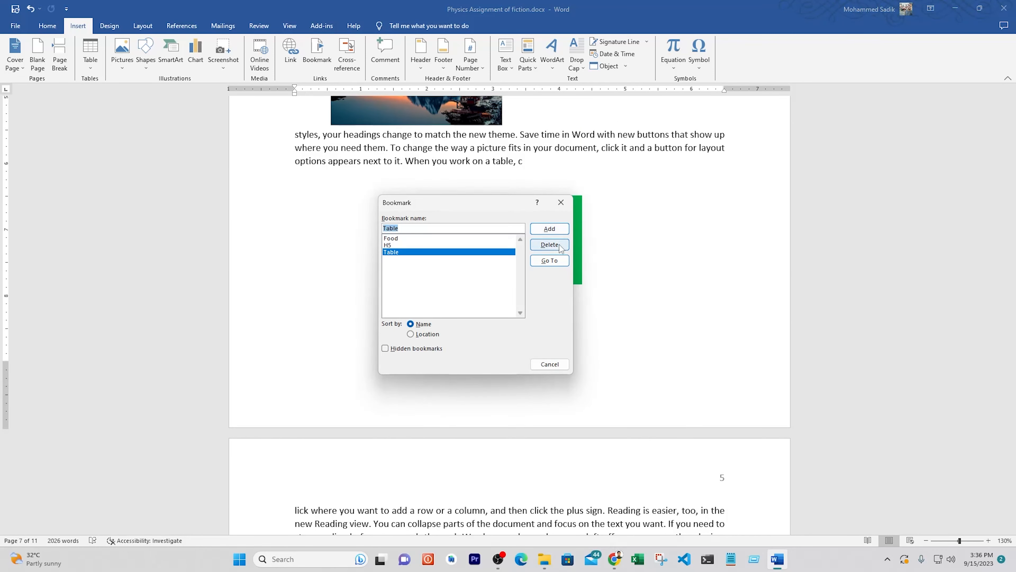
pyautogui.click(549, 260)
pyautogui.click(569, 205)
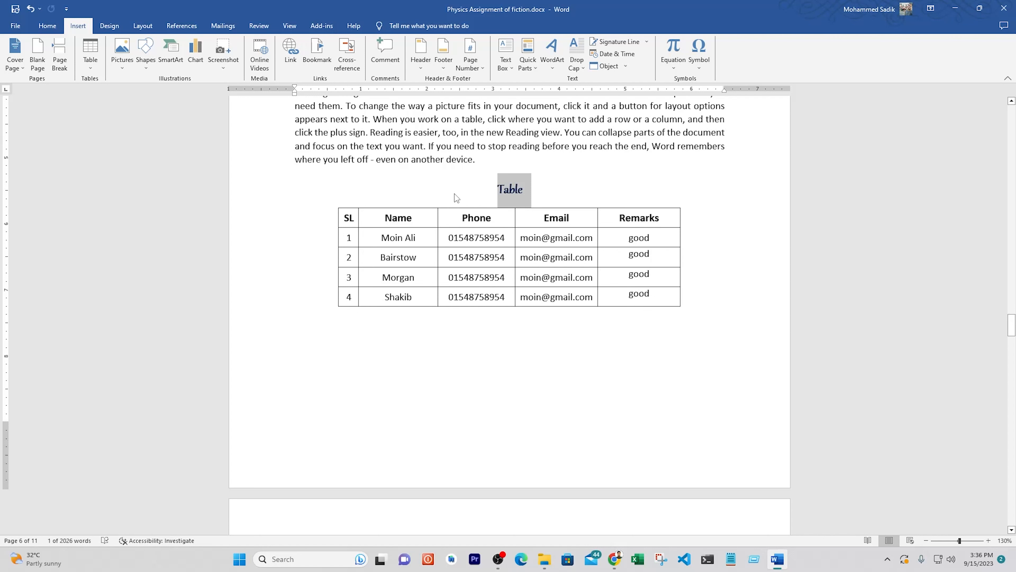
# View the Cross-reference options and leave without inserting a reference.
pyautogui.click(347, 56)
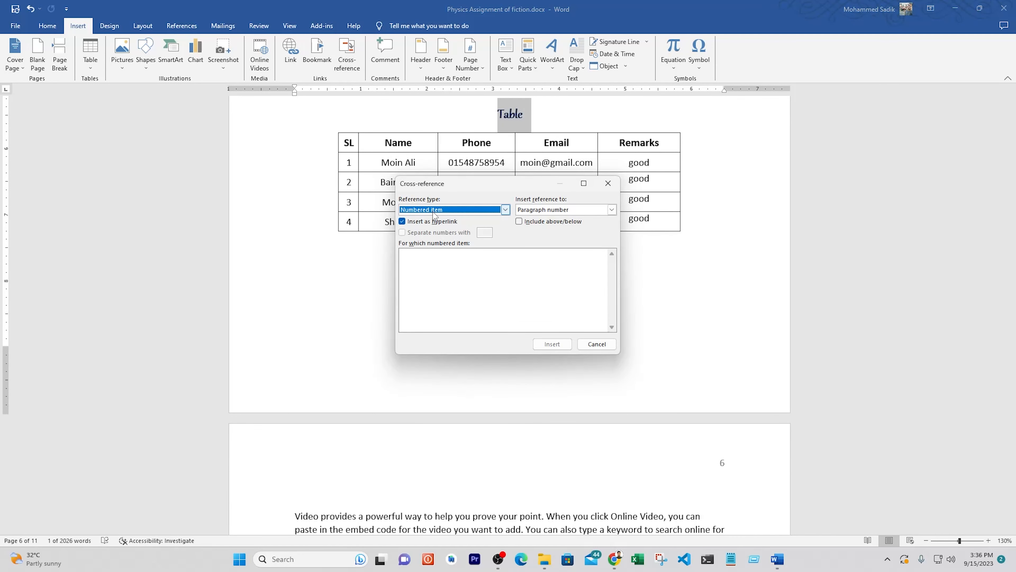
pyautogui.click(608, 183)
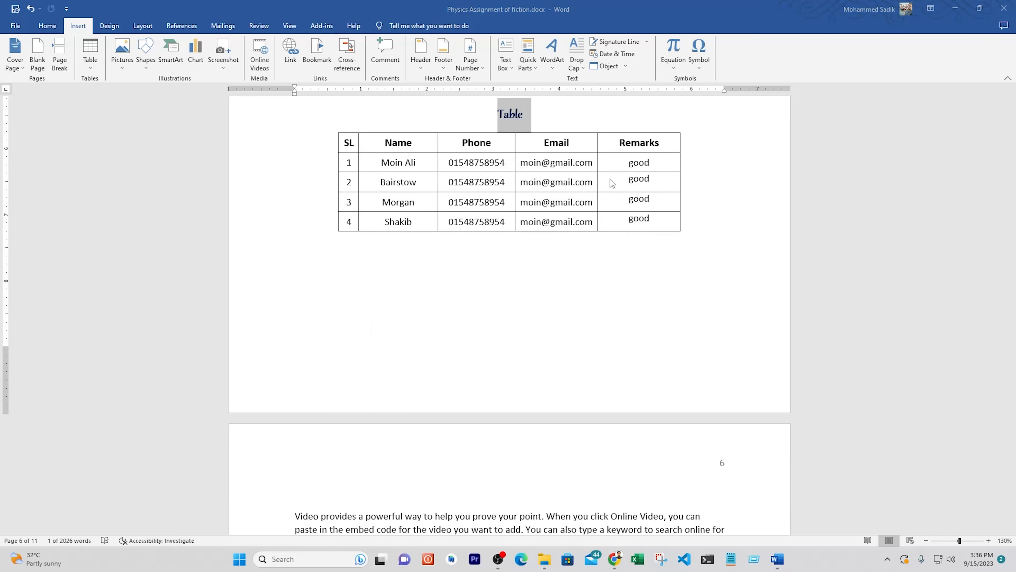
# Enter a Tourist Places line on page 2 followed by separate lines for Coxs Bazar, Saint Martin, Bandarban, Rangamathi and Sylhet.
pyautogui.scroll(-15, 268, 276)
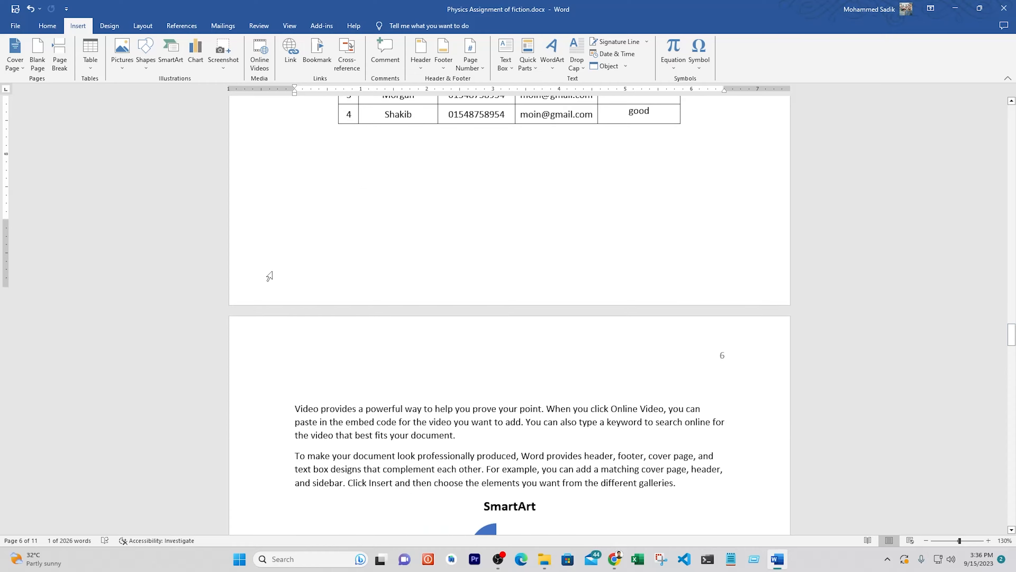
pyautogui.scroll(-2, 293, 279)
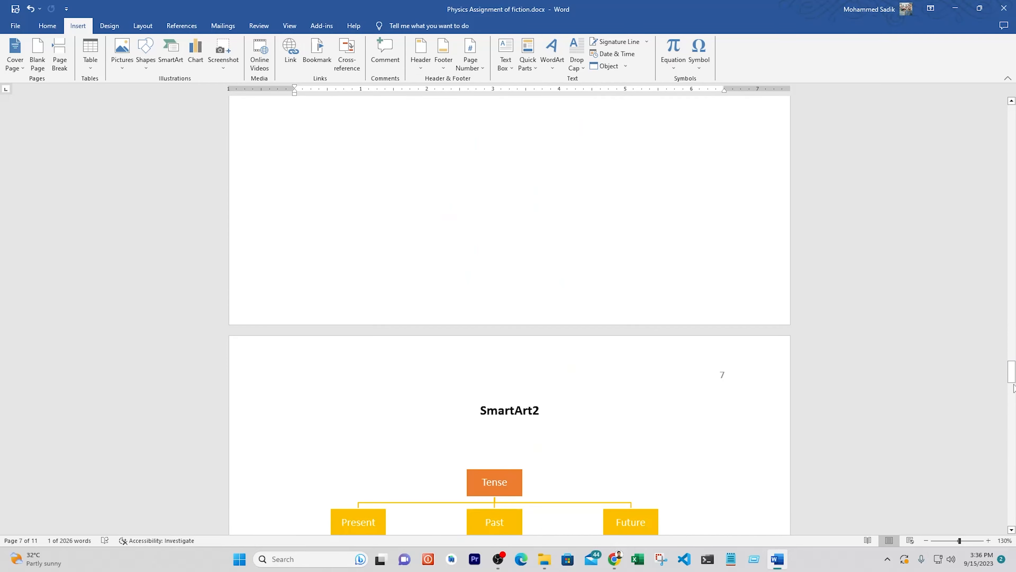
pyautogui.moveTo(1013, 372); pyautogui.dragTo(1012, 153)
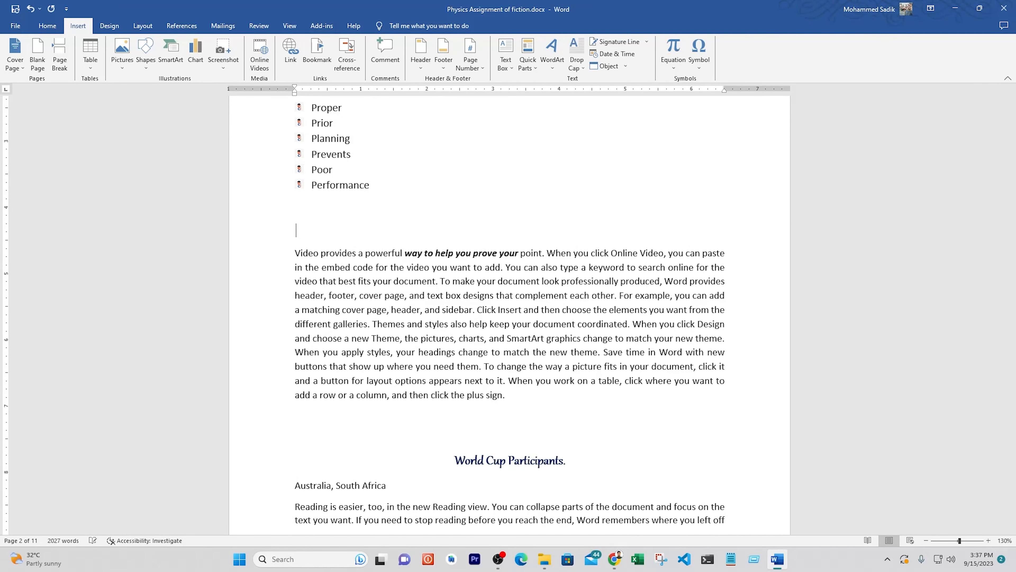
pyautogui.write('Tourist Places')
pyautogui.press('Return')
pyautogui.write('Coxs Bazar')
pyautogui.press('Return')
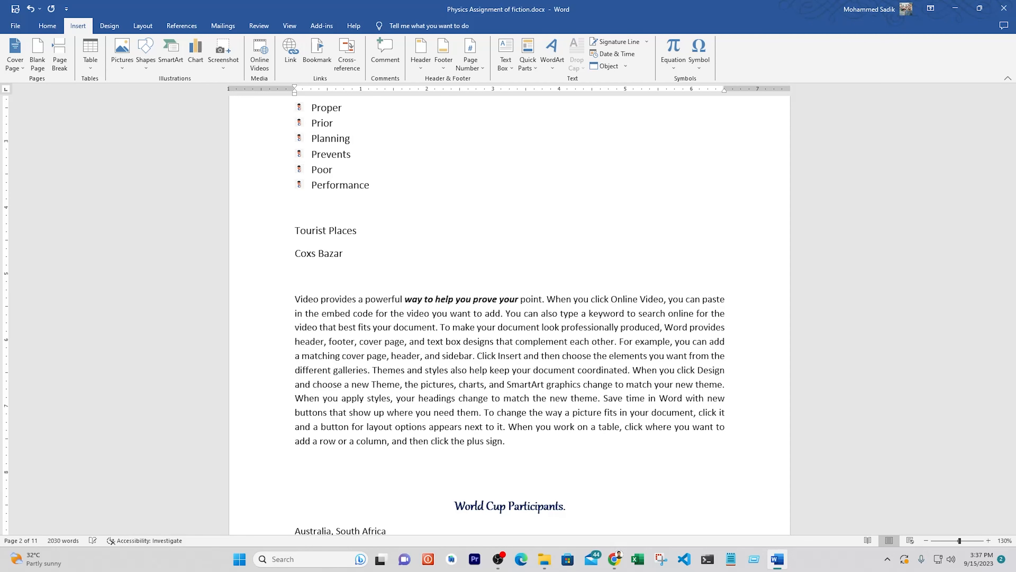
pyautogui.write('Saint Martin')
pyautogui.press('Return')
pyautogui.write('Bandarban')
pyautogui.press('Return')
pyautogui.write('Rangamathi')
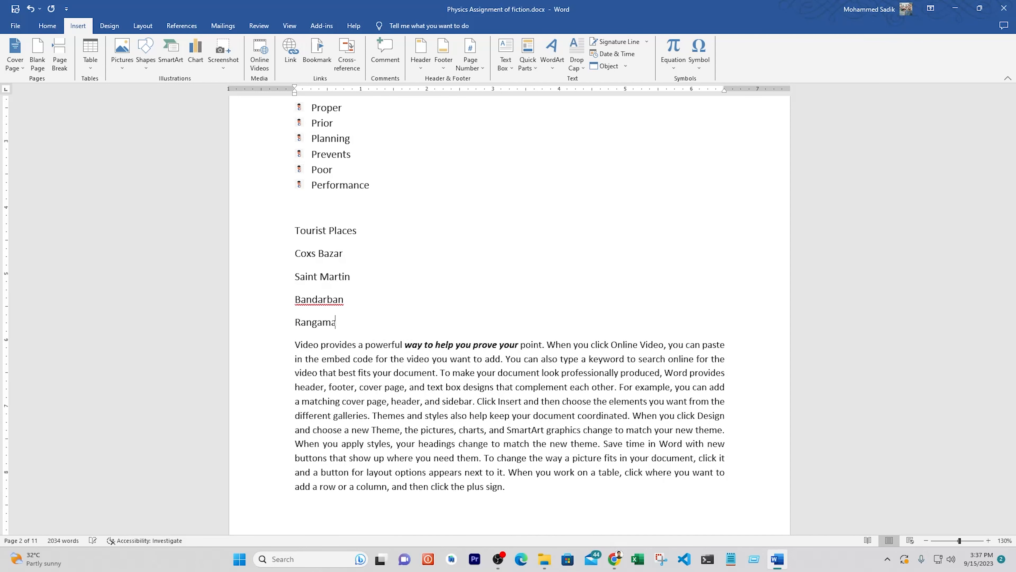
pyautogui.press('Return')
pyautogui.write('Sylhet')
# Turn the five place names from Coxs Bazar to Sylhet into a bulleted list.
pyautogui.hotkey('shift', 'Up')
pyautogui.hotkey('shift', 'Up')
pyautogui.hotkey('shift', 'Up')
pyautogui.hotkey('shift', 'Up')
pyautogui.hotkey('shift', 'Home')
pyautogui.click(47, 26)
pyautogui.click(253, 46)
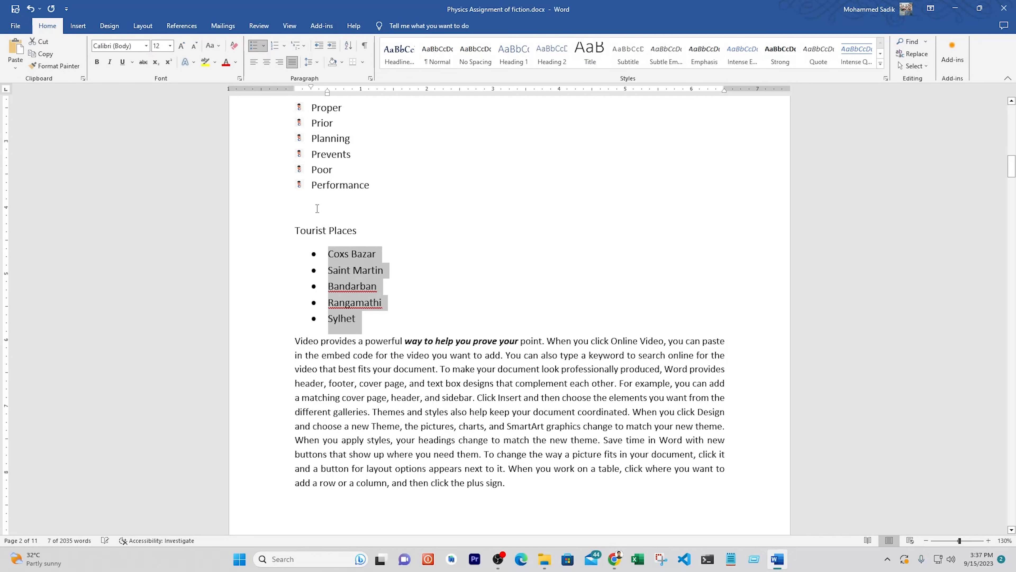
# Make the Tourist Places line bold and enlarge its text by 4 points.
pyautogui.tripleClick(322, 230)
pyautogui.hotkey('ctrl', 'b')
pyautogui.hotkey('ctrl', ']')
pyautogui.hotkey('ctrl', ']')
pyautogui.hotkey('ctrl', ']')
pyautogui.hotkey('ctrl', ']')
pyautogui.click(385, 259)
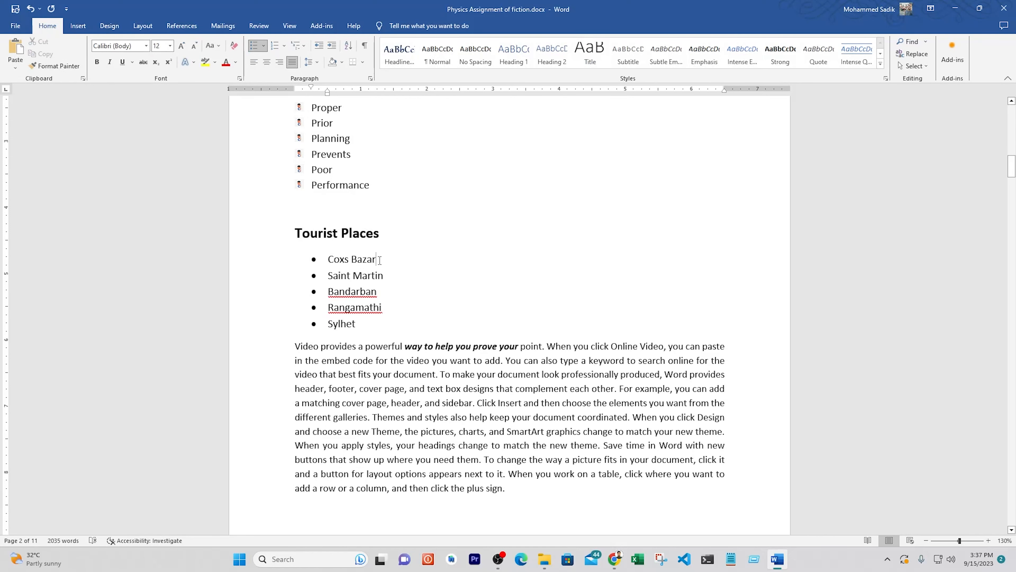
pyautogui.moveTo(384, 262); pyautogui.dragTo(332, 261)
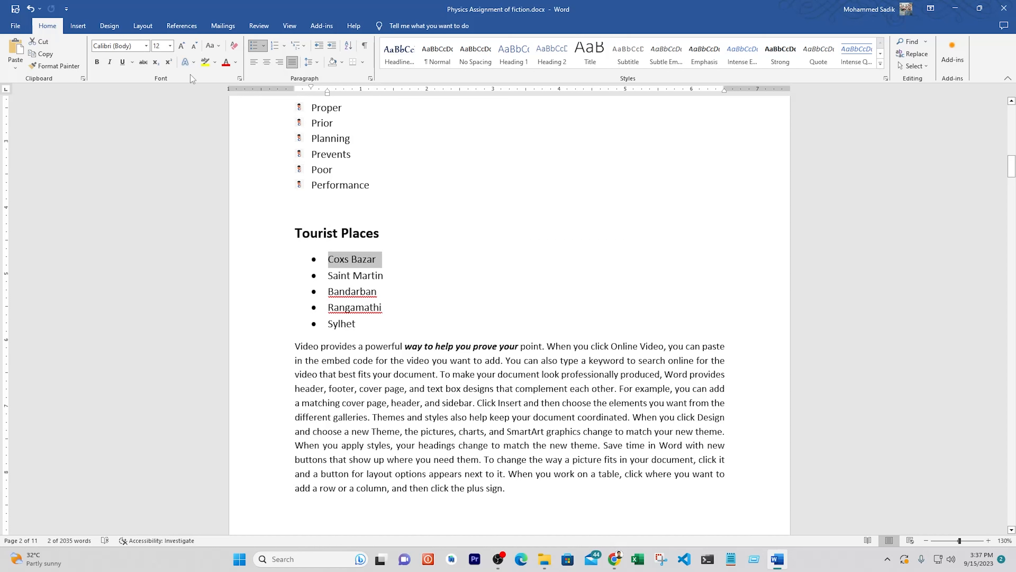
pyautogui.click(77, 26)
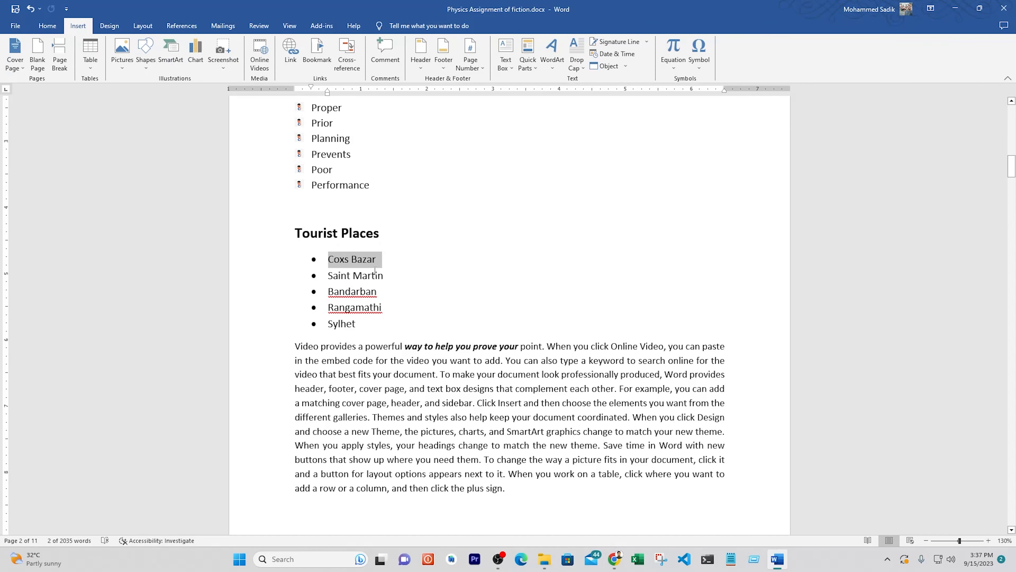
pyautogui.moveTo(371, 375); pyautogui.dragTo(320, 375)
pyautogui.click(349, 375)
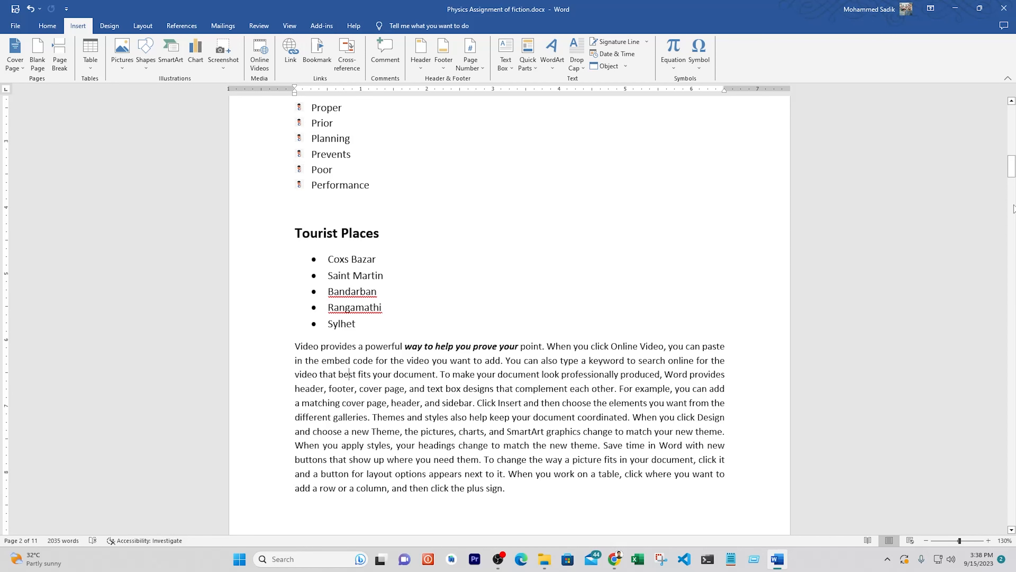
# Add a Coxs Bazar line below the social profile links on the document's last page, leaving an empty line between them.
pyautogui.moveTo(1011, 182); pyautogui.dragTo(1010, 510)
pyautogui.click(451, 263)
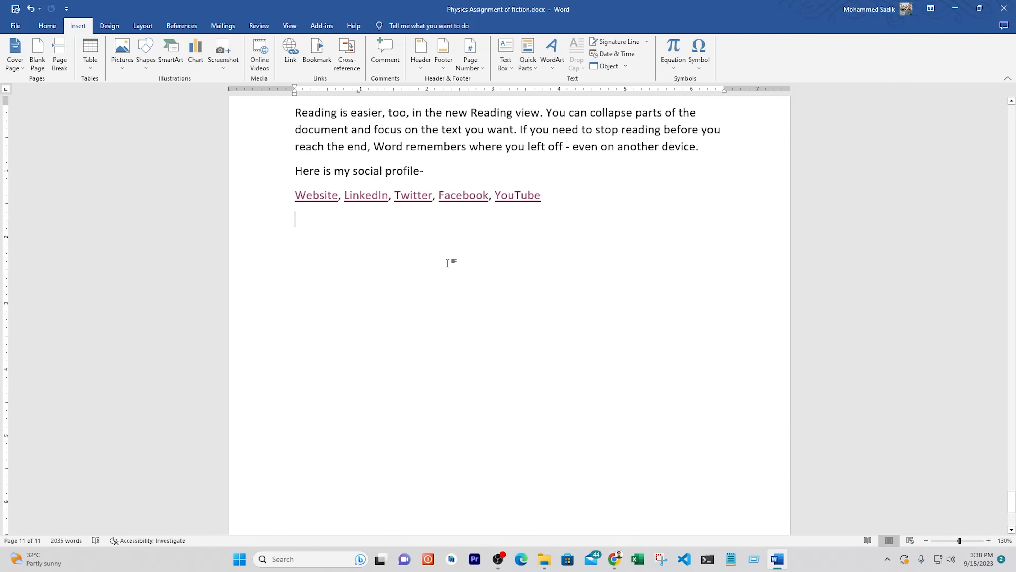
pyautogui.press('Return')
pyautogui.write('Coxs Baz')
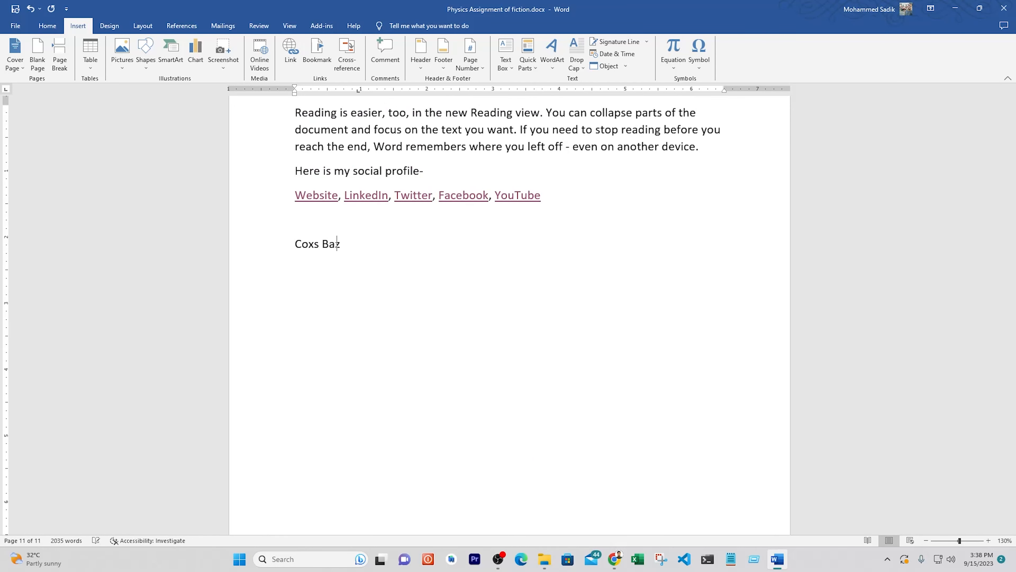
pyautogui.write('ar')
pyautogui.press('Return')
# Generate sample text under the Coxs Bazar line with =rand(2,1).
pyautogui.write('rand')
pyautogui.press('BackSpace')
pyautogui.press('BackSpace')
pyautogui.press('BackSpace')
pyautogui.press('BackSpace')
pyautogui.write('=rand(2,1)')
pyautogui.press('Return')
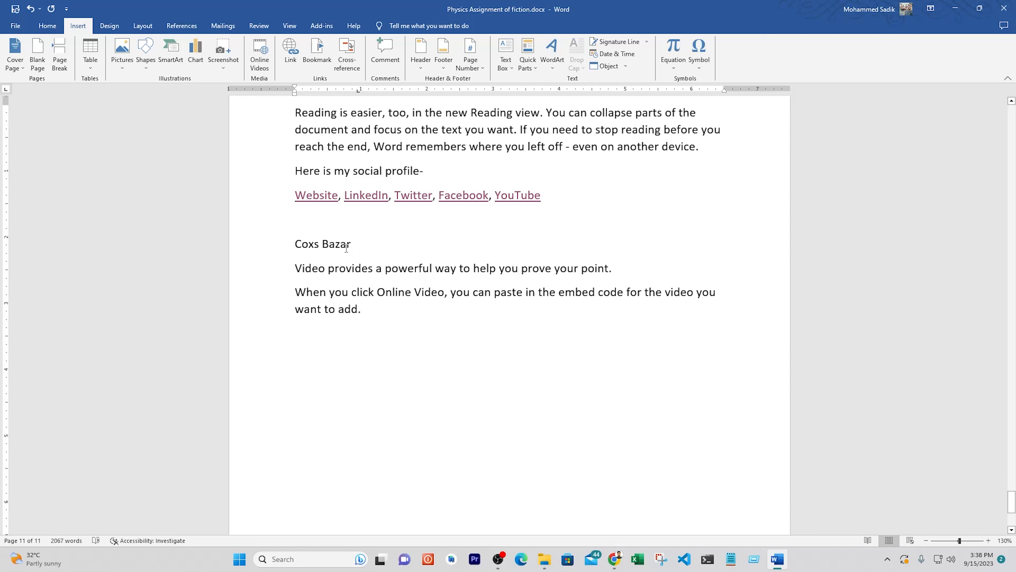
# Try out bold formatting on the Coxs Bazar line above the sample text and remove it again.
pyautogui.moveTo(350, 248); pyautogui.dragTo(294, 246)
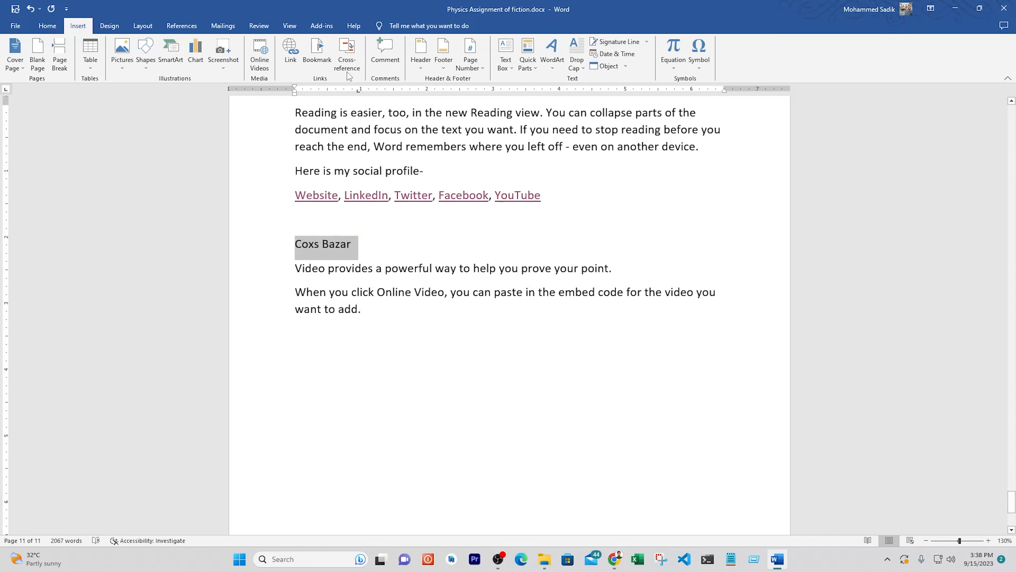
pyautogui.click(304, 241)
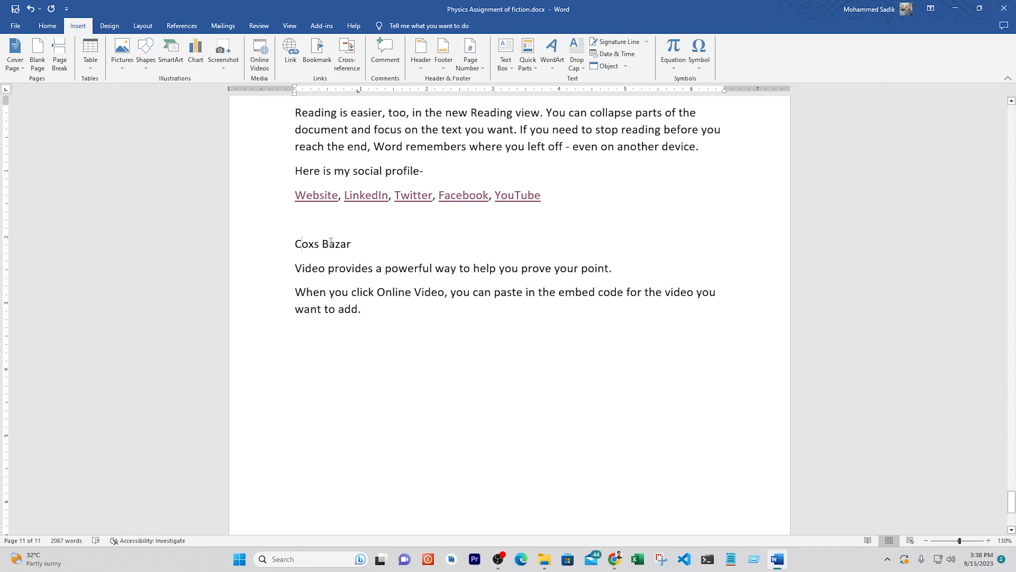
pyautogui.tripleClick(314, 249)
pyautogui.click(320, 230)
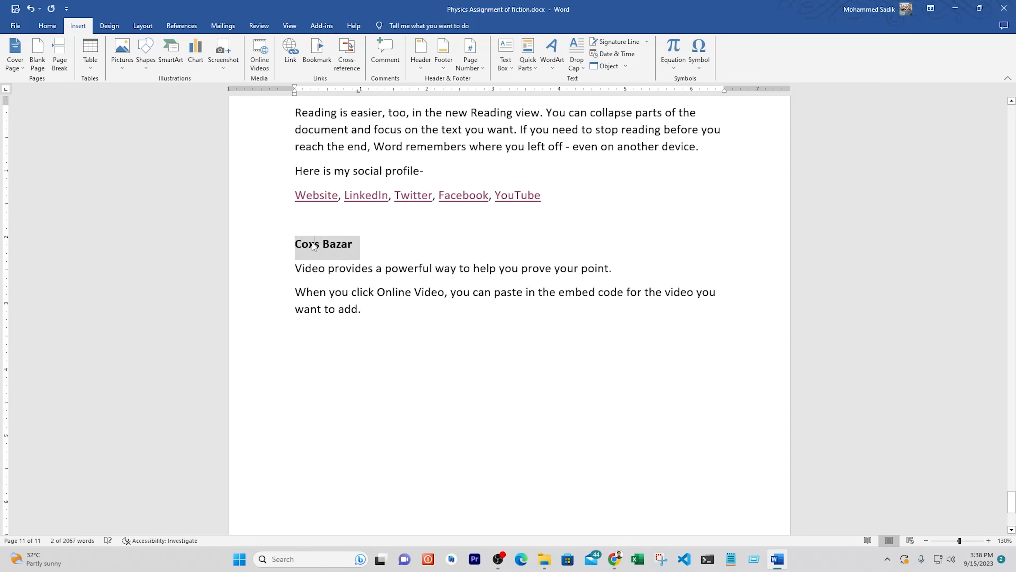
pyautogui.doubleClick(314, 246)
pyautogui.click(319, 226)
pyautogui.tripleClick(314, 246)
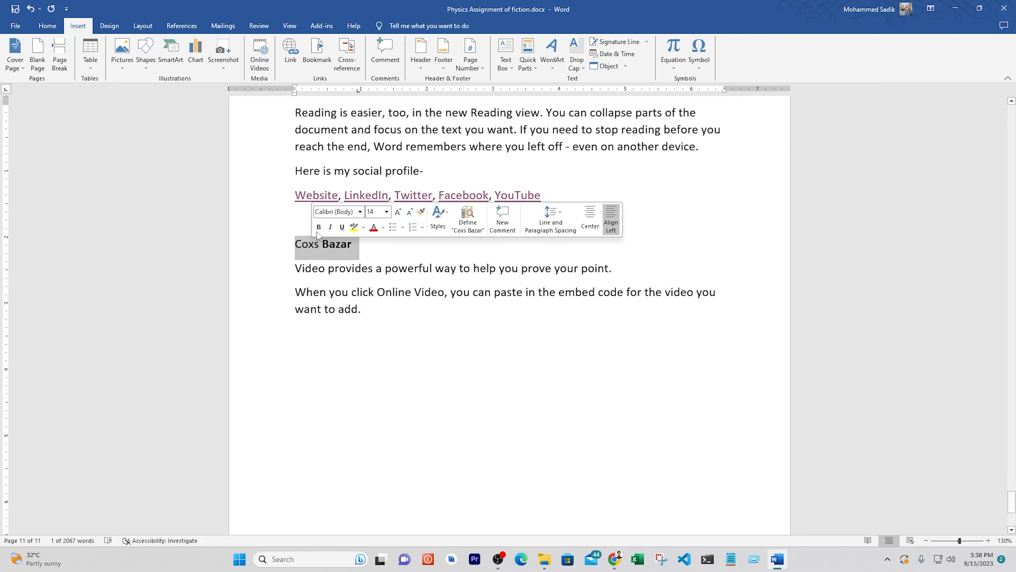
pyautogui.click(319, 227)
pyautogui.tripleClick(314, 245)
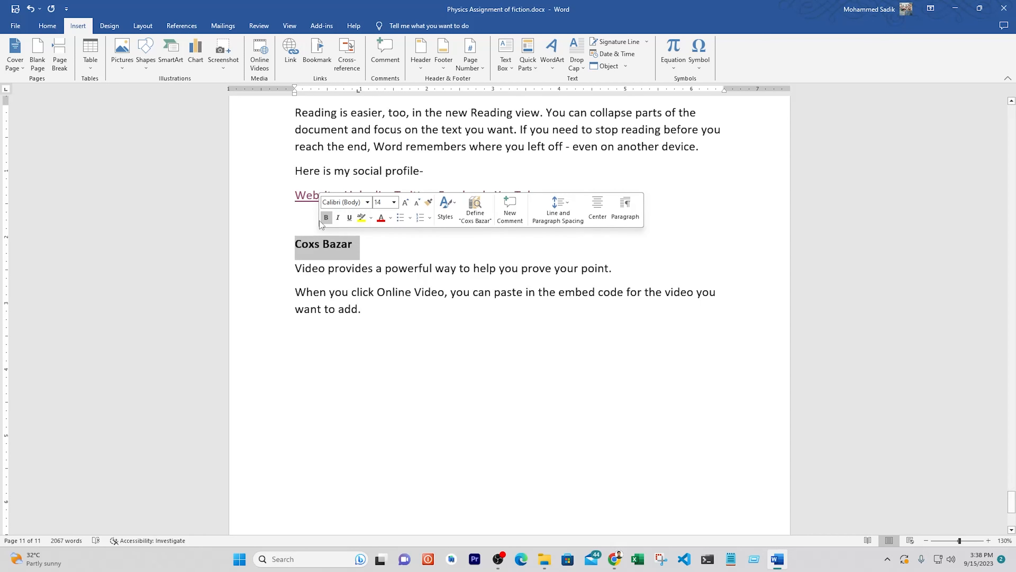
pyautogui.click(325, 217)
pyautogui.doubleClick(320, 246)
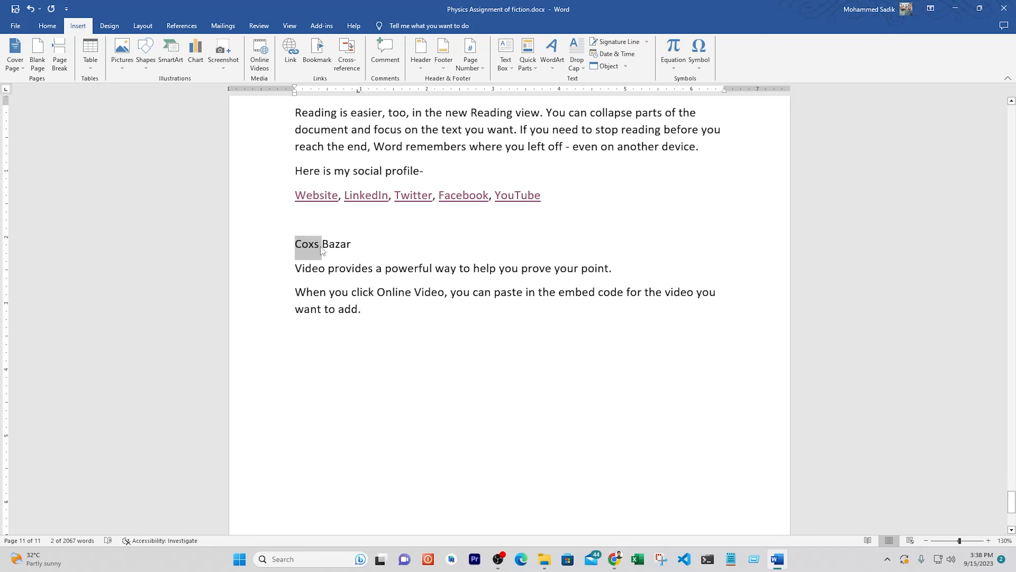
# Apply the Heading 1 style and bold to the Coxs Bazar line on the last page.
pyautogui.tripleClick(321, 246)
pyautogui.click(47, 26)
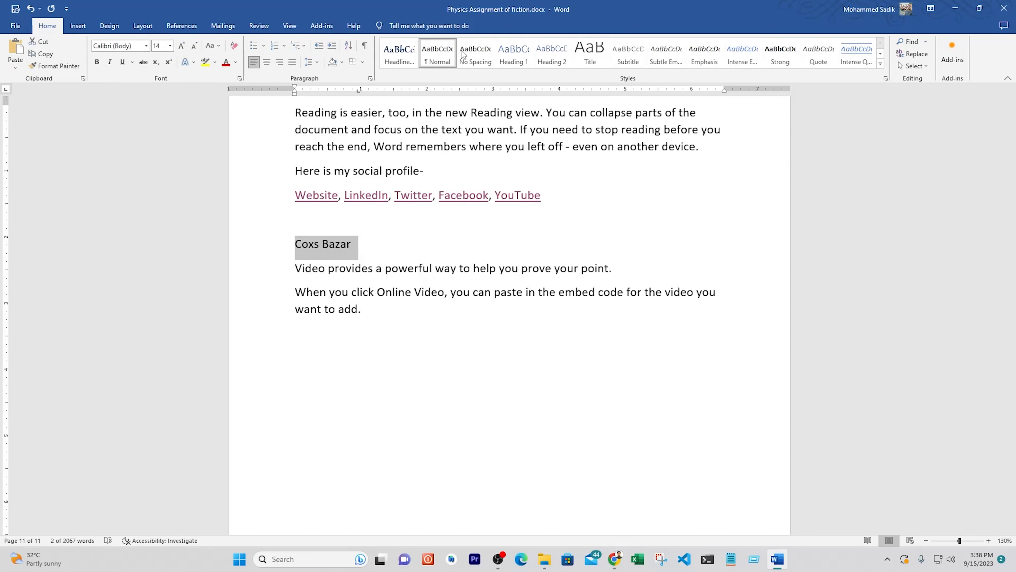
pyautogui.click(515, 61)
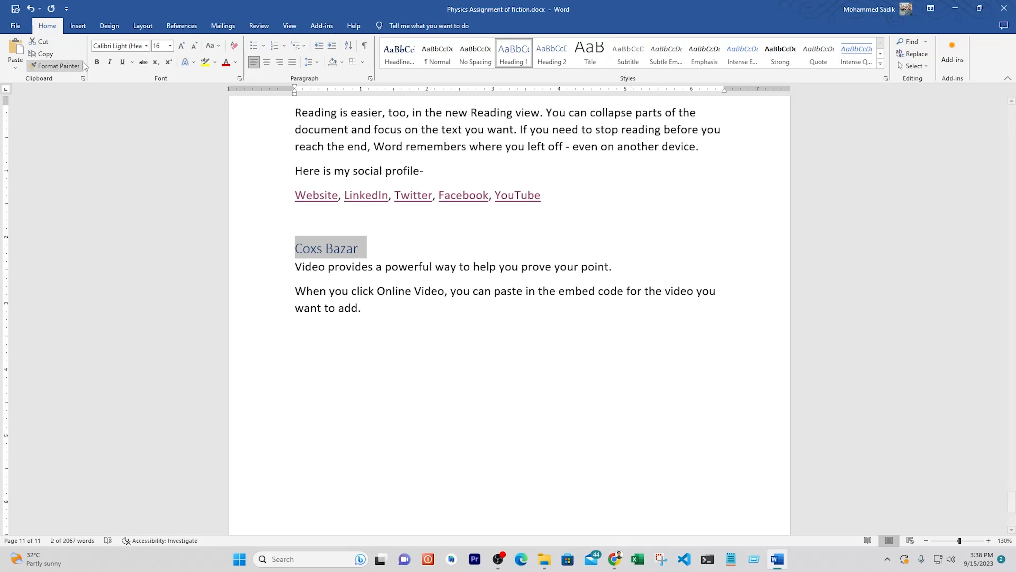
# Add a Bandarban line below the Coxs Bazar section, separated from it by an empty line.
pyautogui.click(369, 315)
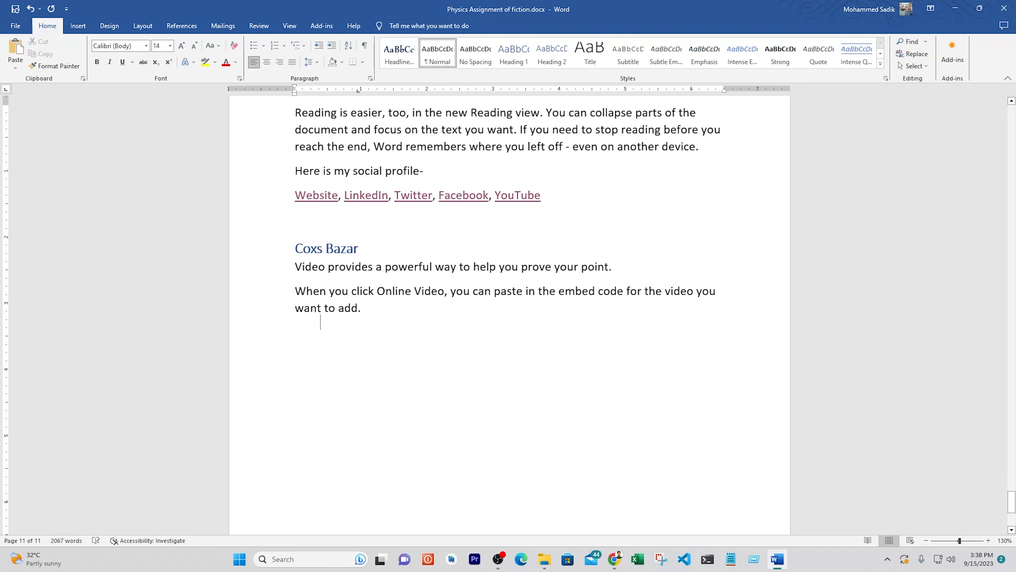
pyautogui.press('Return')
pyautogui.press('Return')
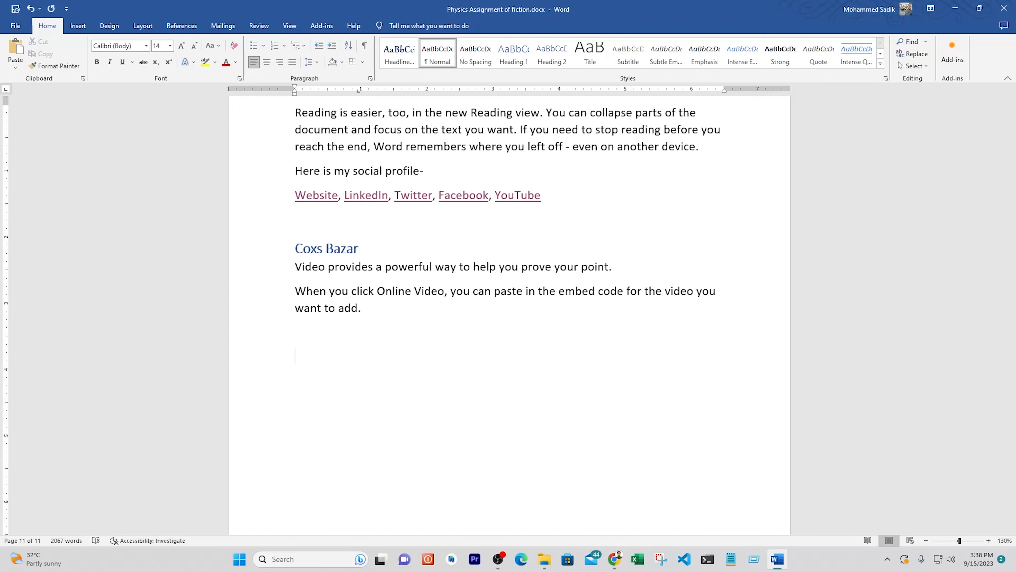
pyautogui.write('Banga')
pyautogui.press('BackSpace')
pyautogui.press('BackSpace')
pyautogui.write('darba')
pyautogui.write('n')
# Generate sample text under the Bandarban line with =rand(3,2).
pyautogui.write('-= ')
pyautogui.write('=rand(3,2')
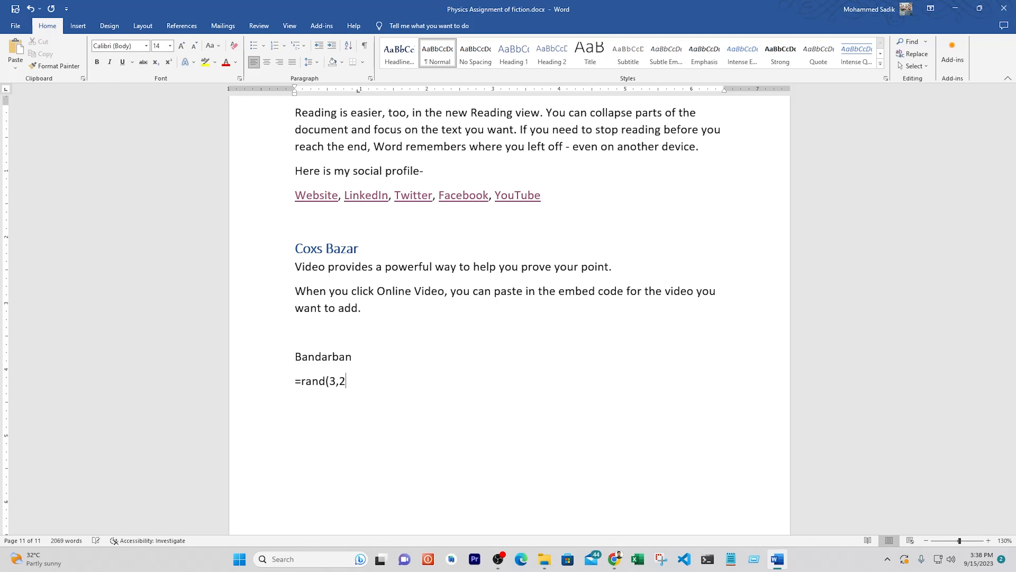
pyautogui.write(')')
pyautogui.press('Return')
# Apply the Heading 1 style to the Bandarban line above its sample text.
pyautogui.scroll(-3, 326, 182)
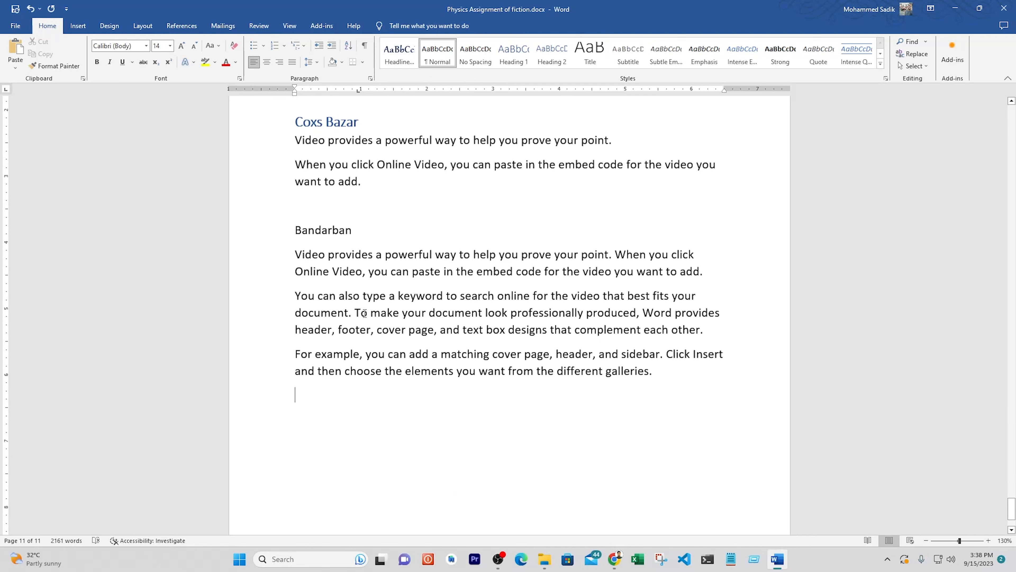
pyautogui.doubleClick(347, 229)
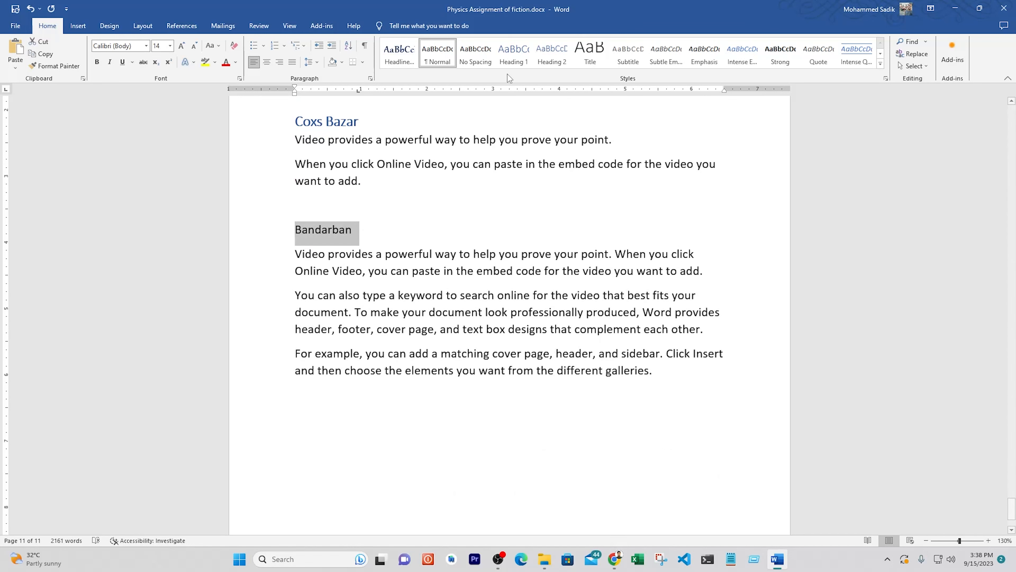
pyautogui.click(514, 52)
# Add a Saint Martin line below the Bandarban section's sample paragraphs.
pyautogui.scroll(-2, 435, 238)
pyautogui.scroll(-1, 435, 238)
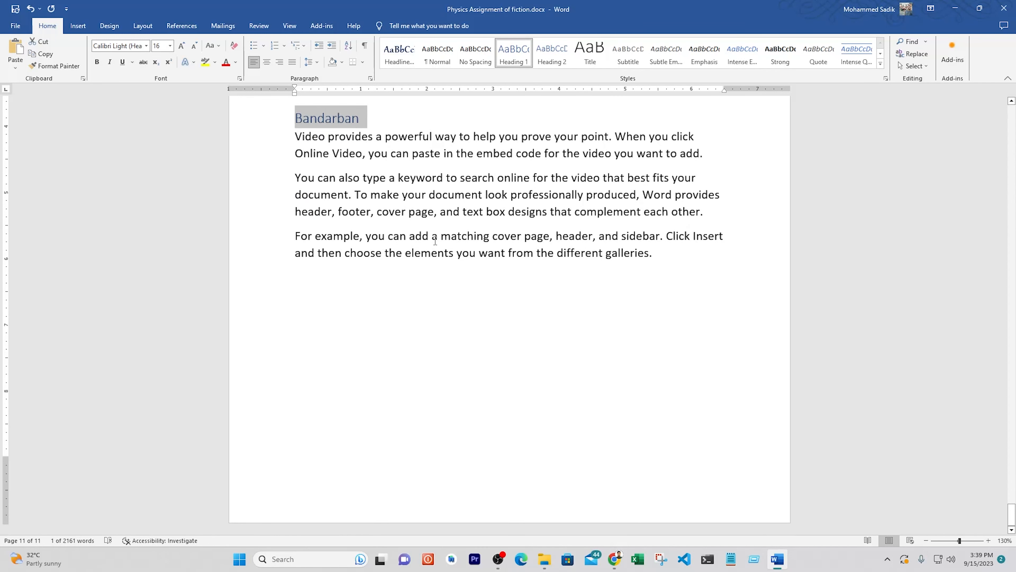
pyautogui.click(693, 281)
pyautogui.write('=')
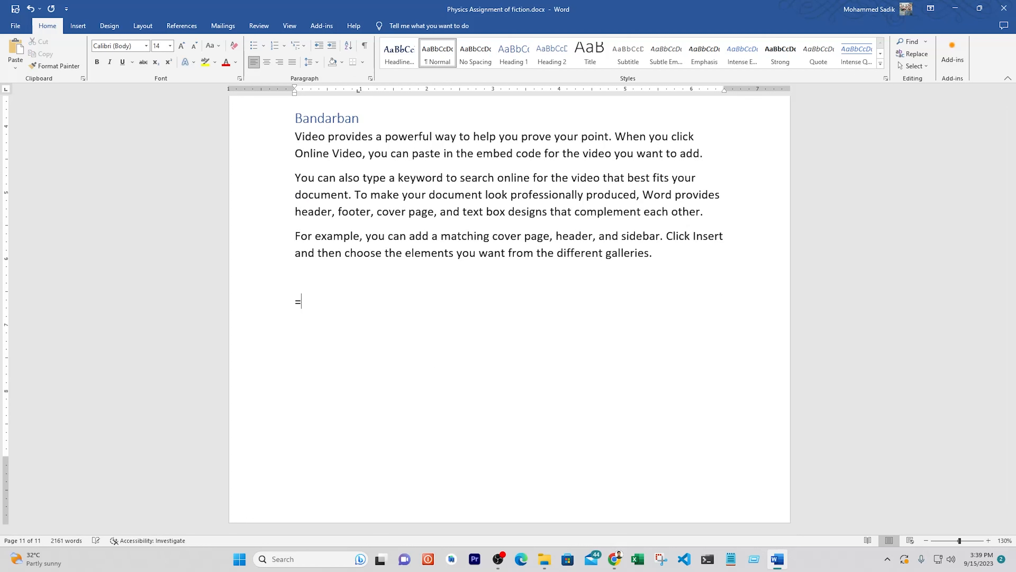
pyautogui.write('rand')
pyautogui.press('BackSpace')
pyautogui.press('BackSpace')
pyautogui.press('BackSpace')
pyautogui.press('BackSpace')
pyautogui.press('BackSpace')
pyautogui.write('Saint Marting')
pyautogui.press('BackSpace')
pyautogui.press('BackSpace')
# Generate three sample paragraphs of three sentences each under the Saint Martin line with the =rand function.
pyautogui.write('and(')
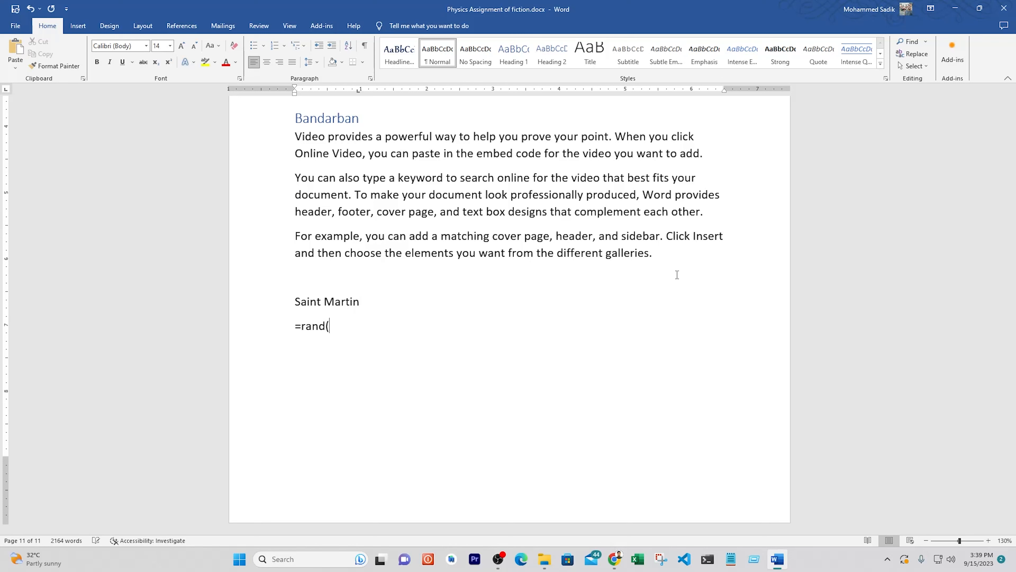
pyautogui.write('3,')
pyautogui.write(')')
pyautogui.press('Return')
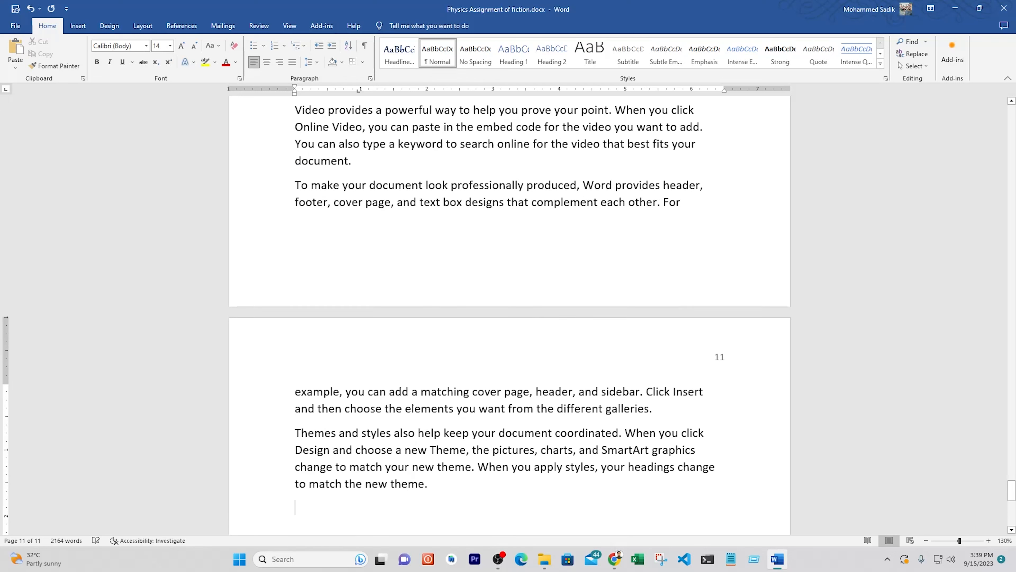
# Apply the Heading 1 style and bold to the Saint Martin line.
pyautogui.scroll(3, 466, 195)
pyautogui.tripleClick(326, 221)
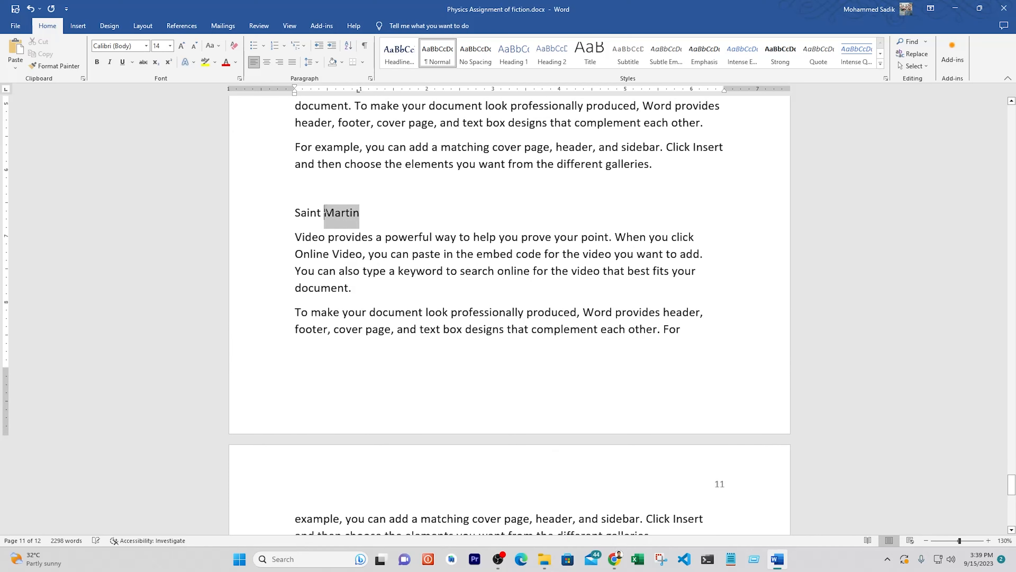
pyautogui.click(514, 52)
pyautogui.scroll(2, 420, 250)
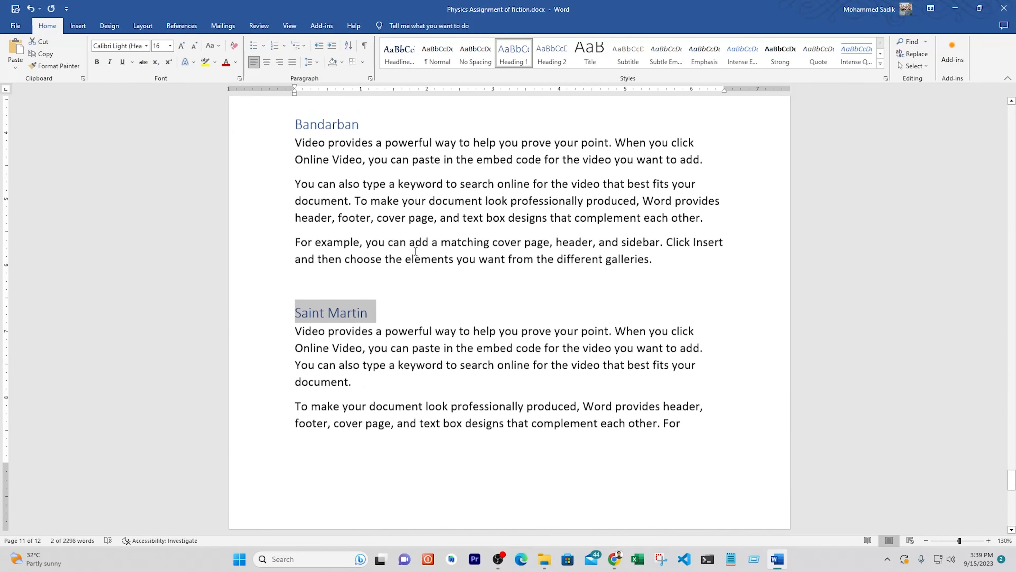
pyautogui.click(96, 62)
# Make the Bandarban heading bold.
pyautogui.click(284, 119)
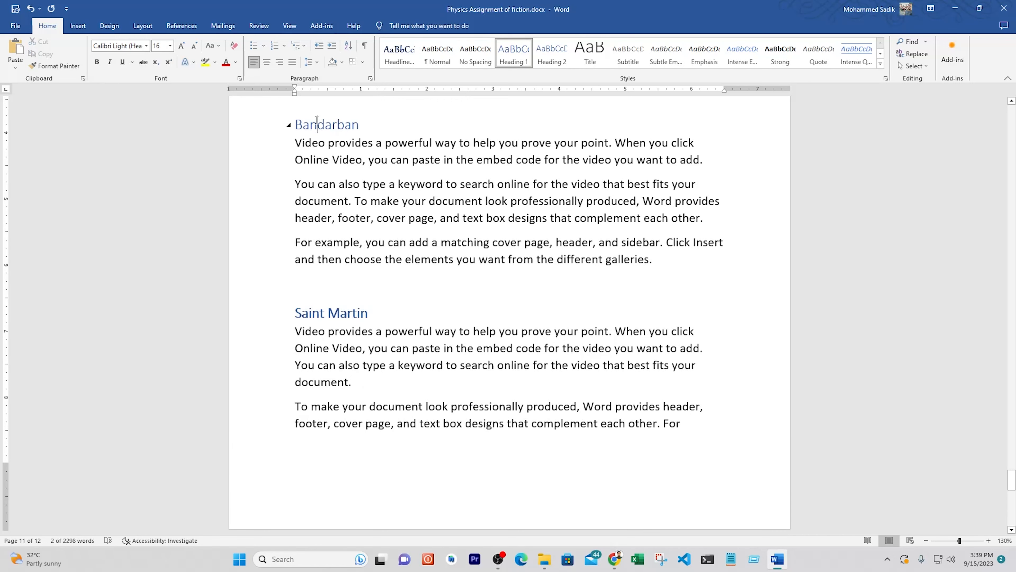
pyautogui.scroll(3, 346, 207)
pyautogui.scroll(3, 347, 207)
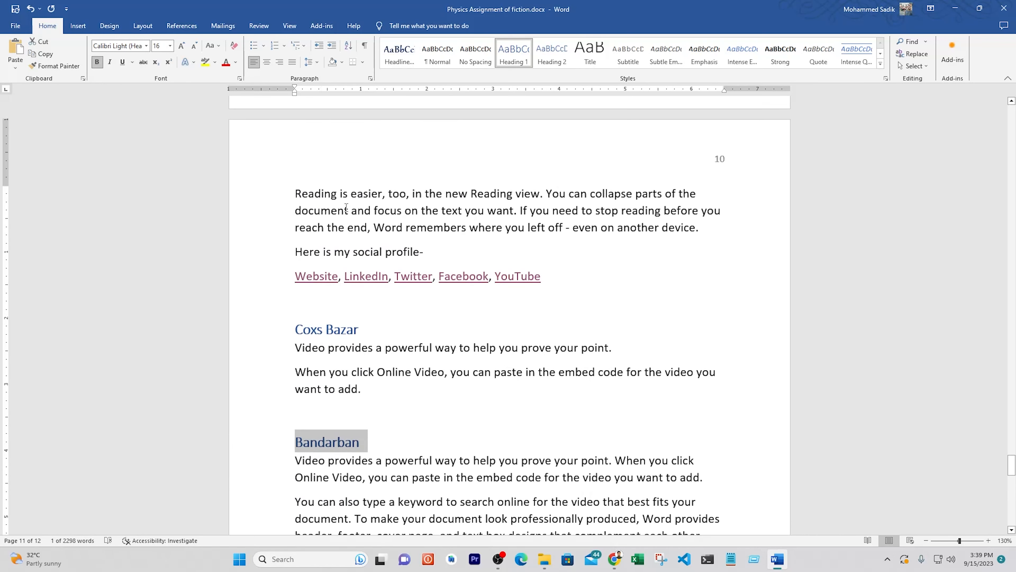
# Start a hyperlinked cross-reference of type Heading at the end of the Coxs Bazar bullet under Tourist Places.
pyautogui.moveTo(1011, 464); pyautogui.dragTo(1003, 250)
pyautogui.scroll(16, 548, 184)
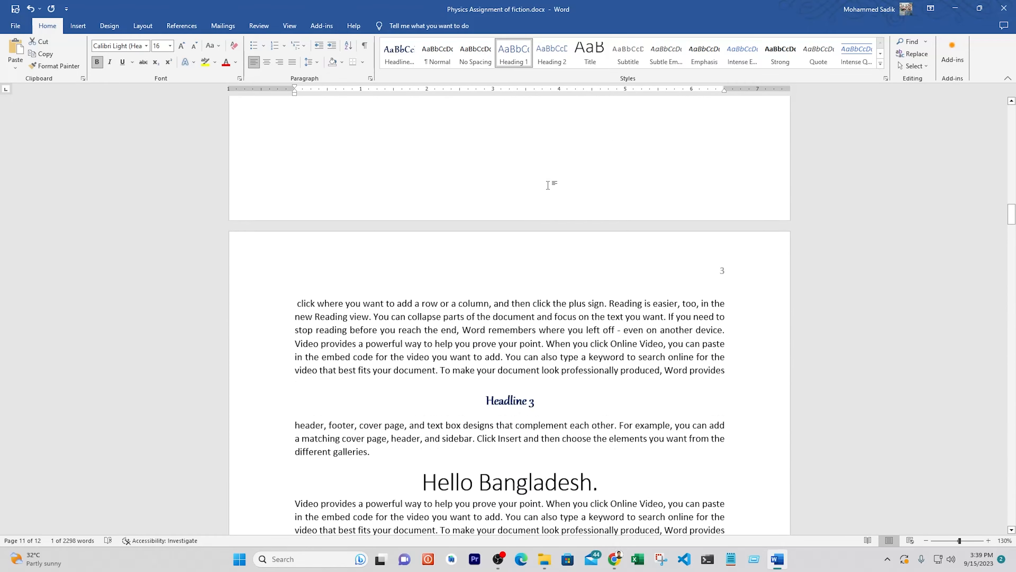
pyautogui.scroll(15, 548, 185)
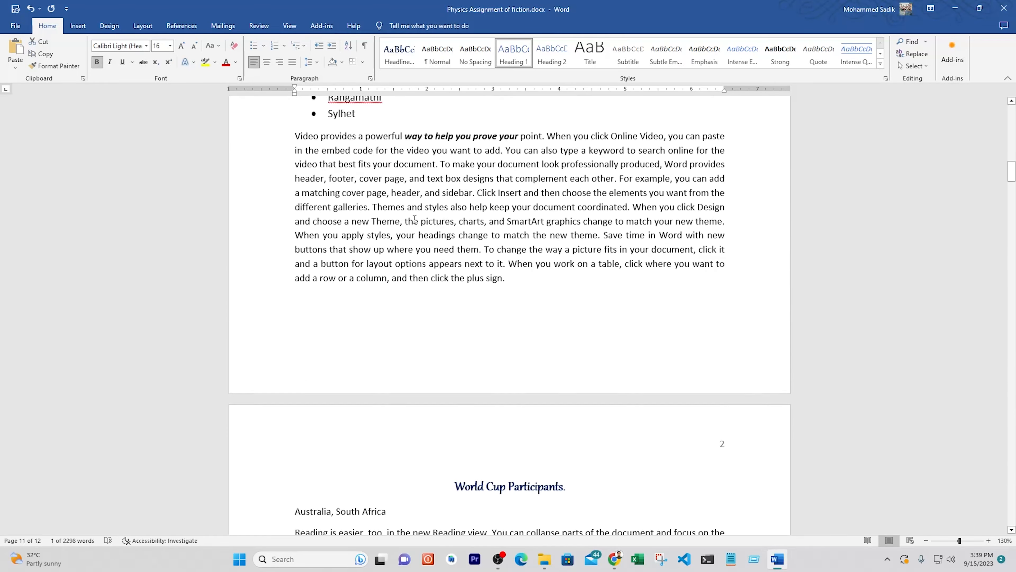
pyautogui.click(368, 285)
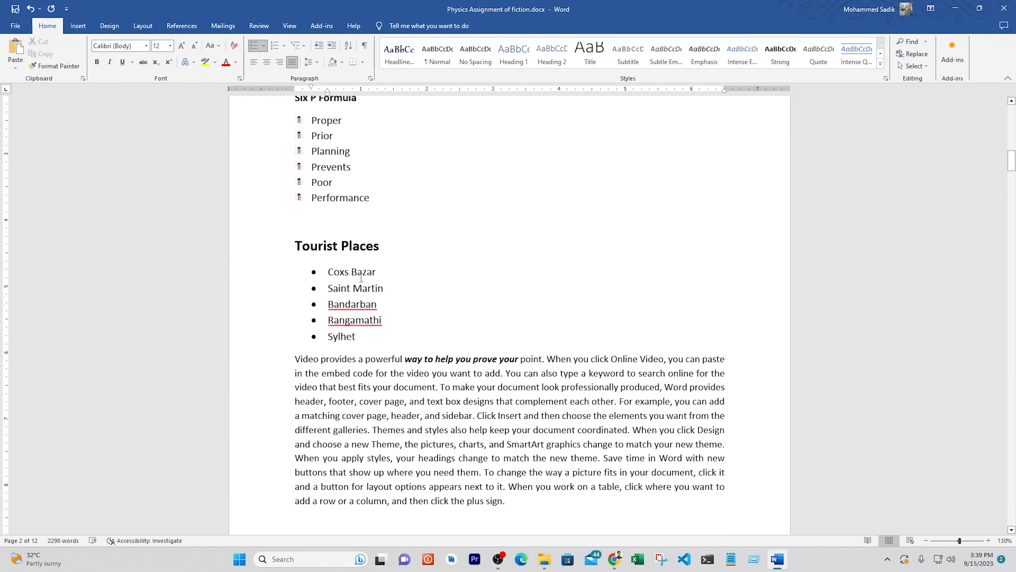
pyautogui.tripleClick(361, 273)
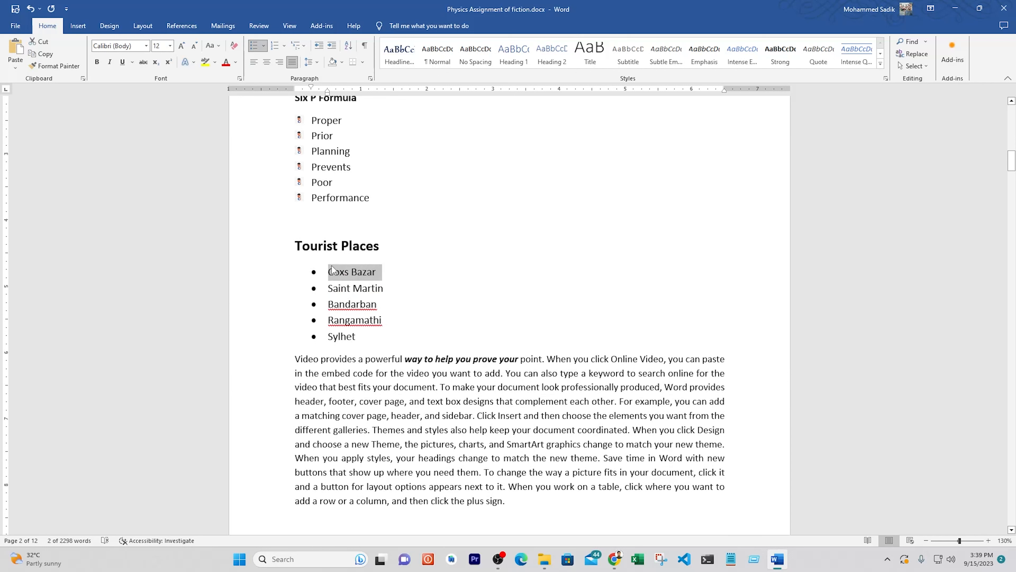
pyautogui.click(375, 276)
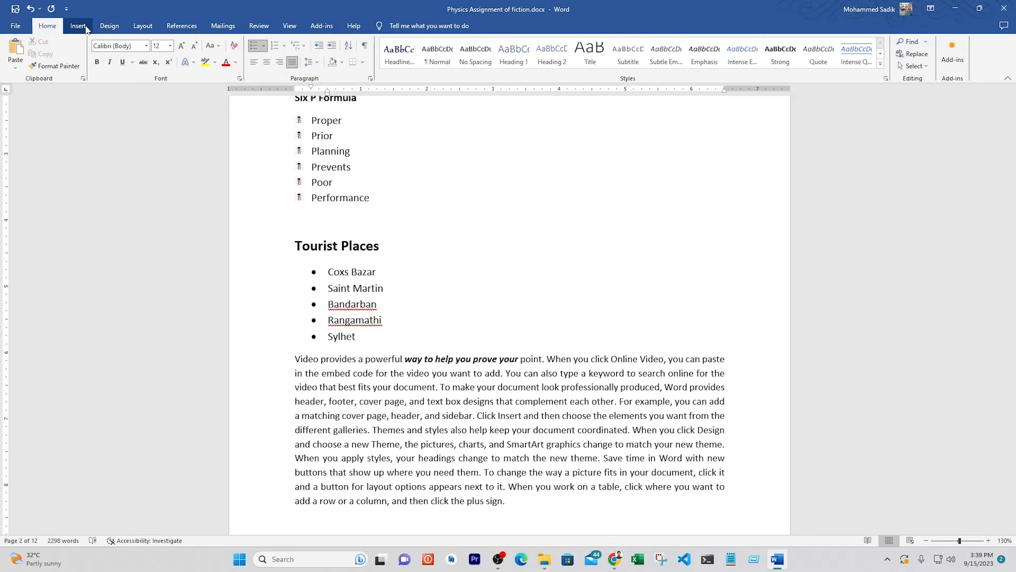
pyautogui.click(78, 27)
pyautogui.click(347, 52)
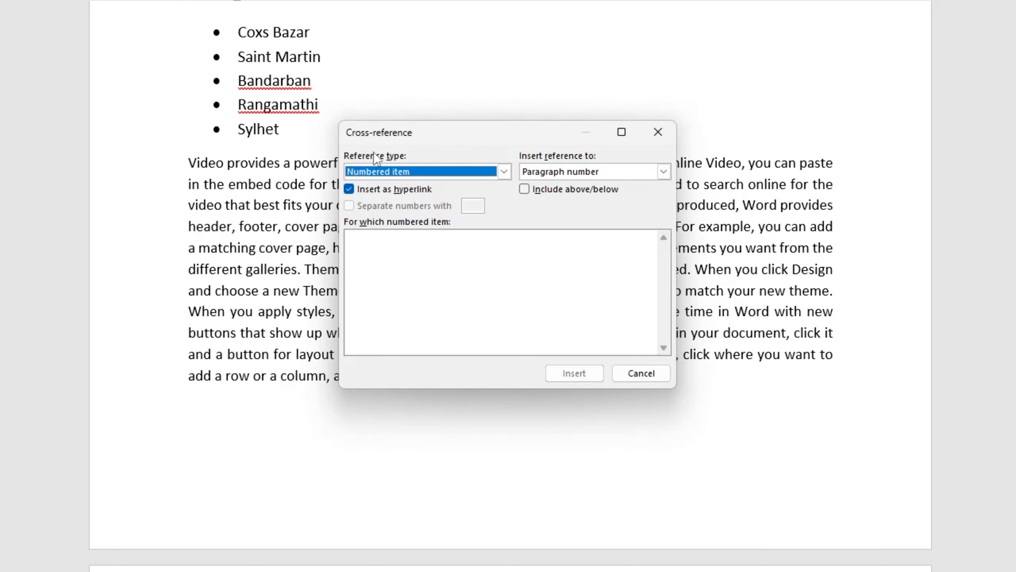
pyautogui.click(434, 171)
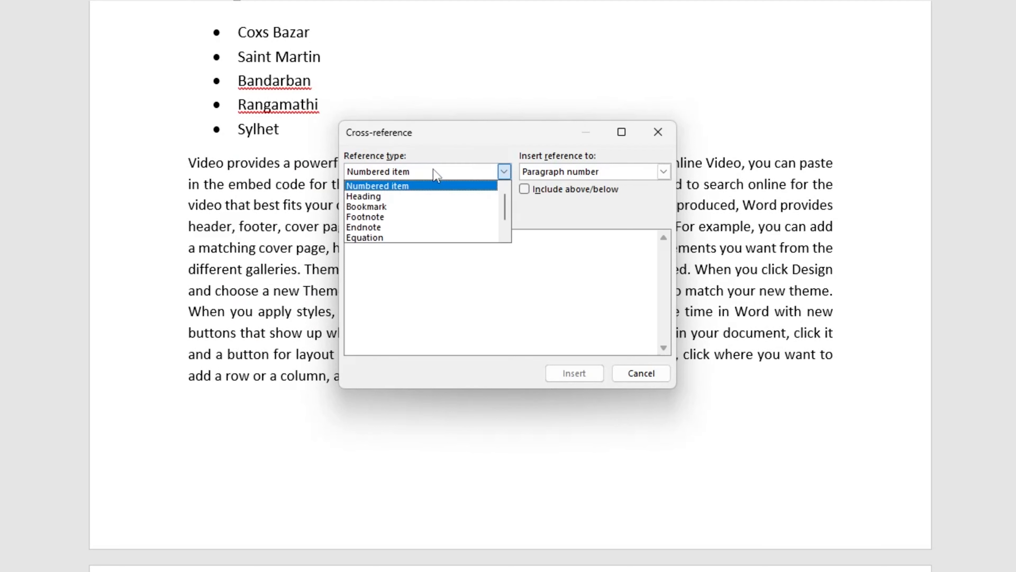
pyautogui.click(372, 196)
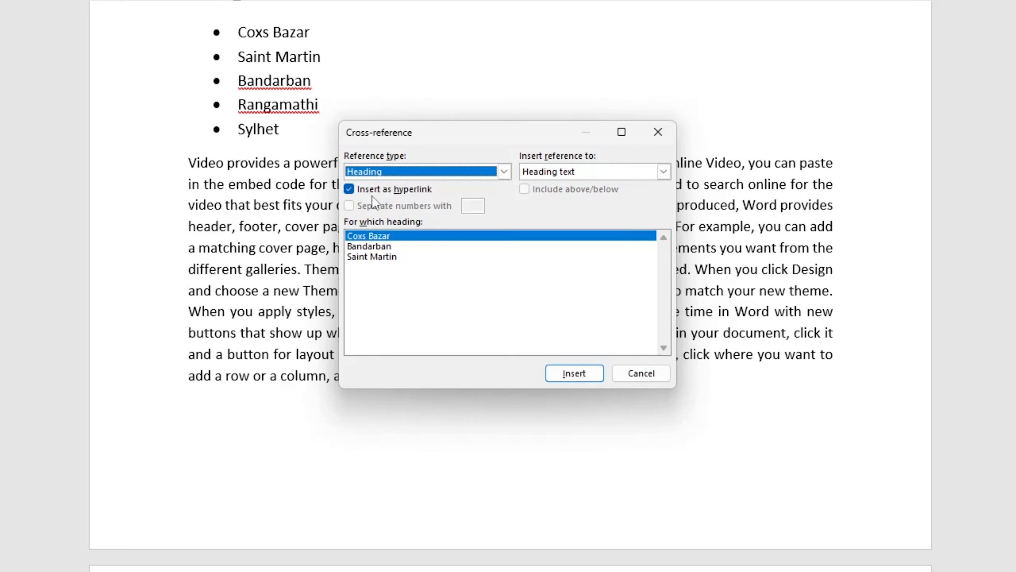
# Compare the targets offered for the Bookmark, Heading and Numbered item reference types, ending back on Heading.
pyautogui.click(376, 173)
pyautogui.click(380, 206)
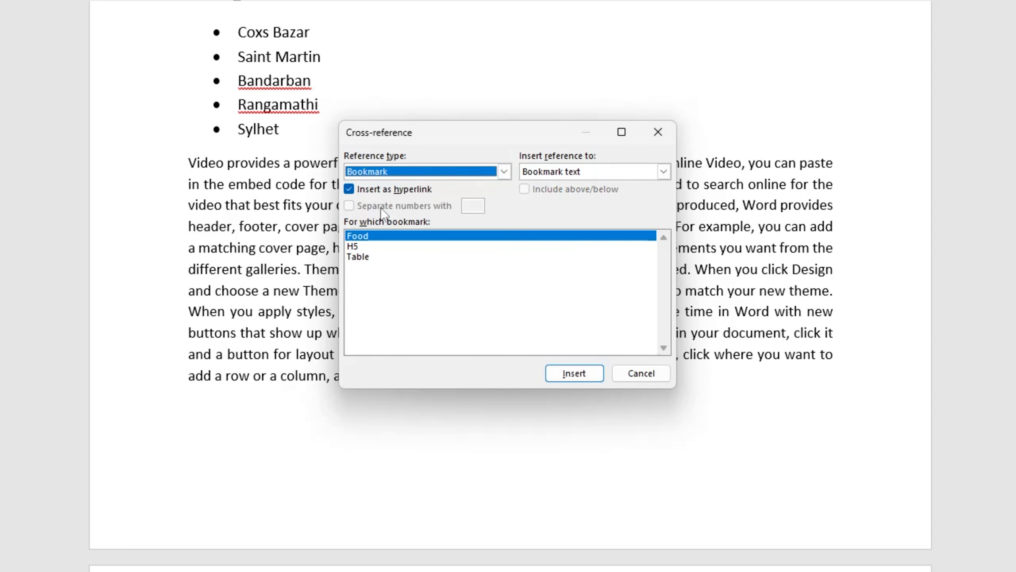
pyautogui.click(379, 176)
pyautogui.click(371, 193)
pyautogui.click(379, 170)
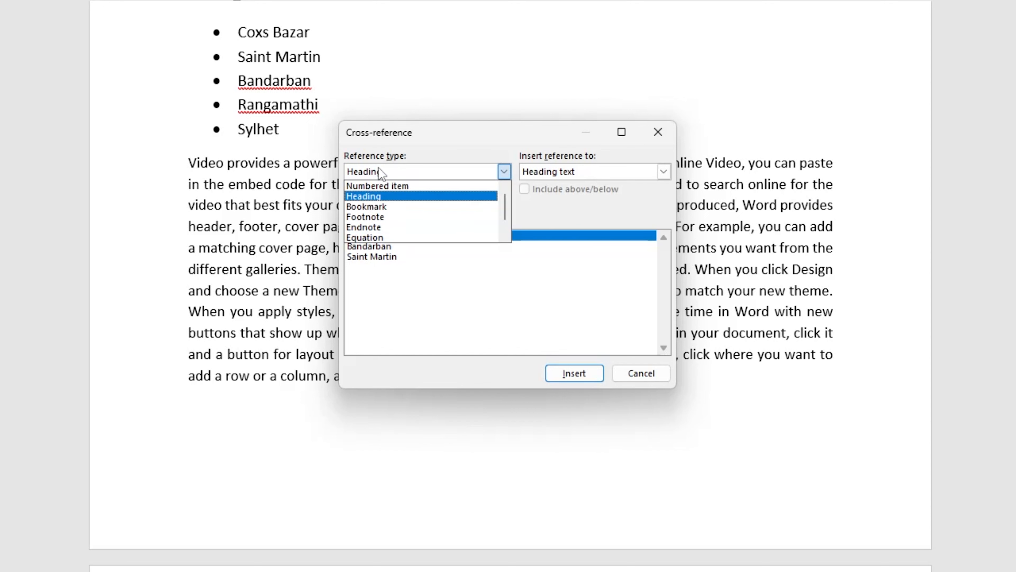
pyautogui.click(379, 206)
pyautogui.click(380, 171)
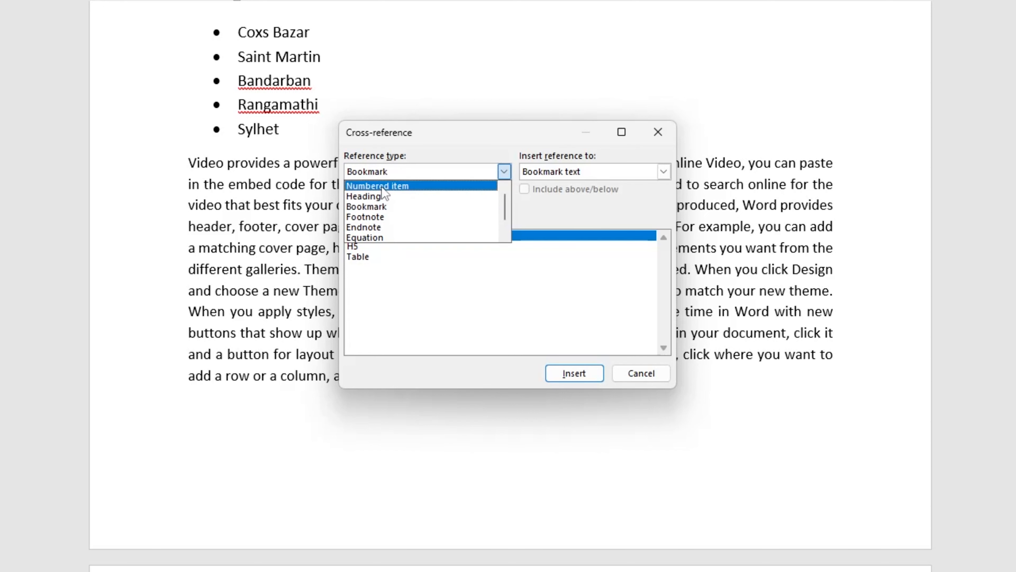
pyautogui.click(380, 190)
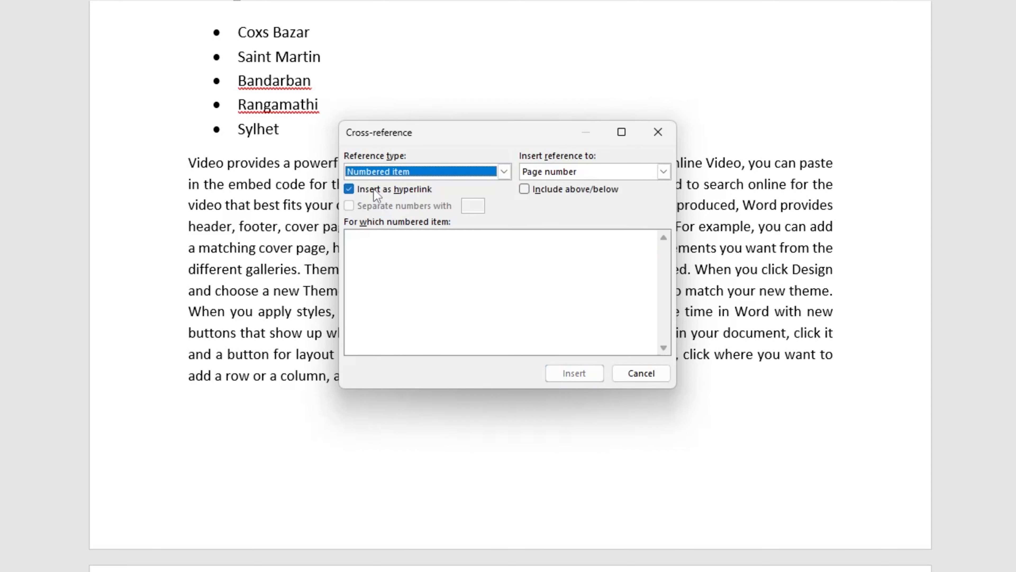
pyautogui.click(373, 173)
pyautogui.click(364, 198)
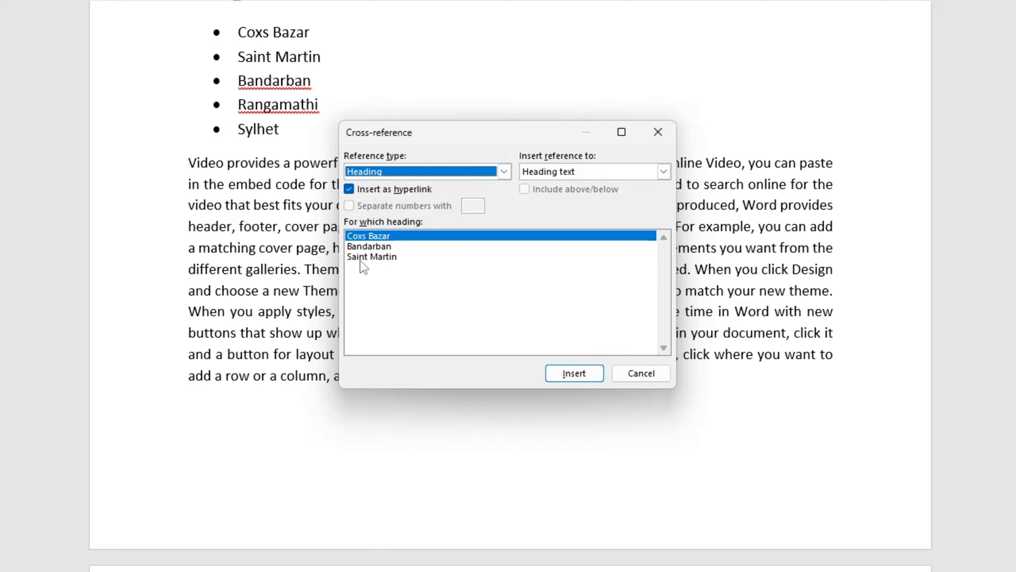
# Insert the Coxs Bazar heading text as a hyperlinked cross-reference after the bullet and follow it to its section.
pyautogui.click(368, 246)
pyautogui.click(370, 236)
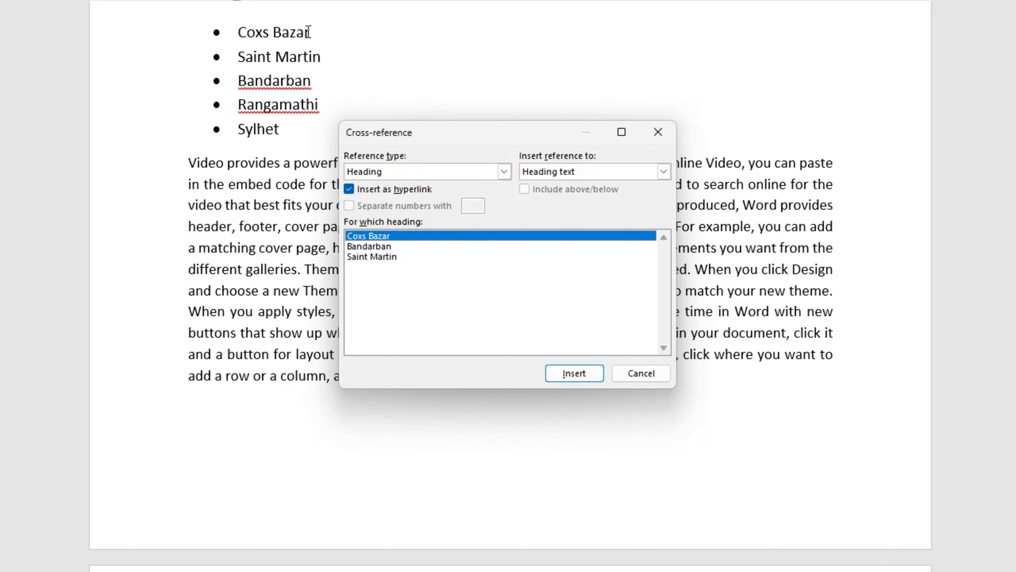
pyautogui.click(662, 171)
pyautogui.click(574, 373)
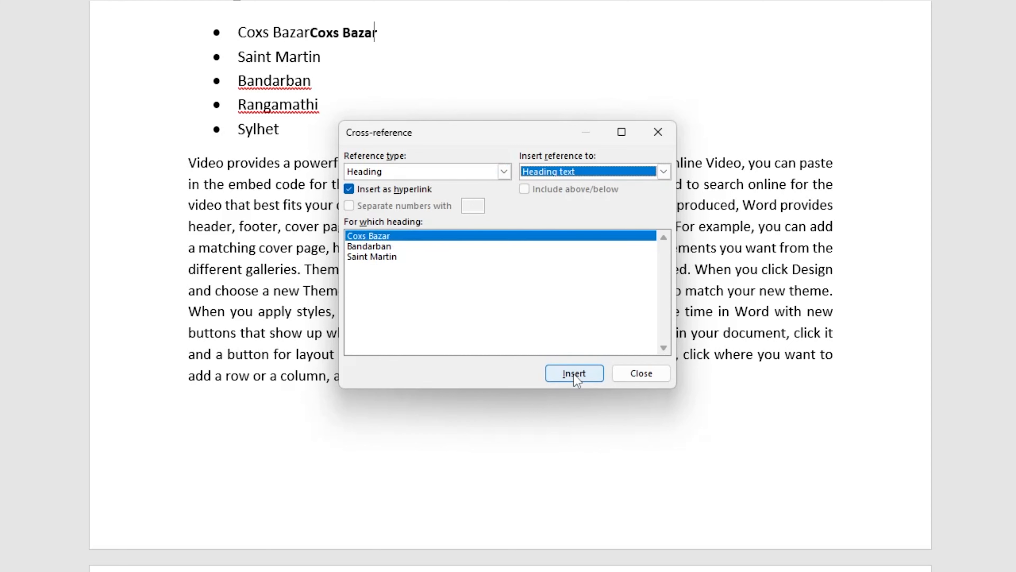
pyautogui.click(645, 372)
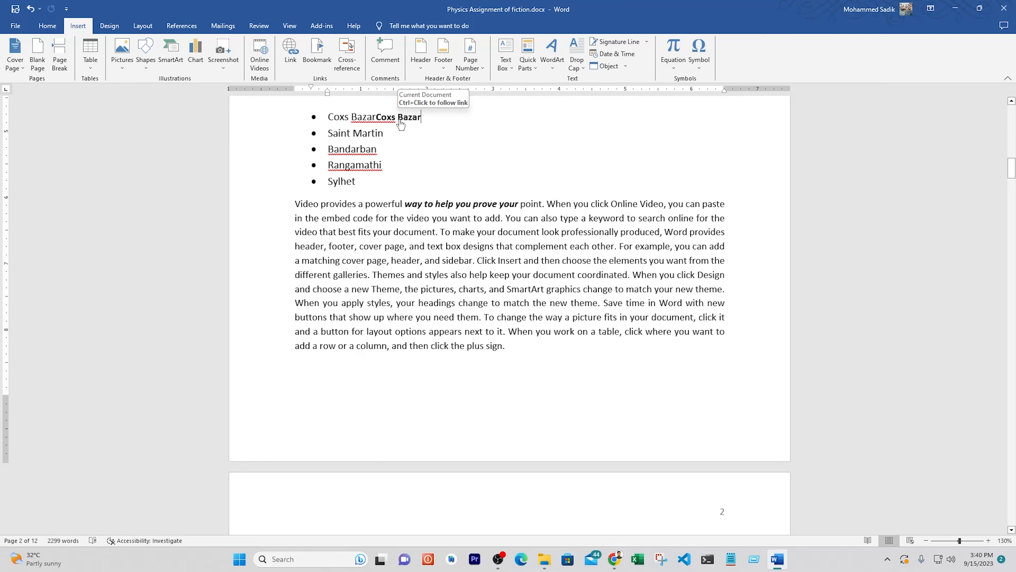
pyautogui.keyDown('ctrl'); pyautogui.click(401, 125); pyautogui.keyUp('ctrl')
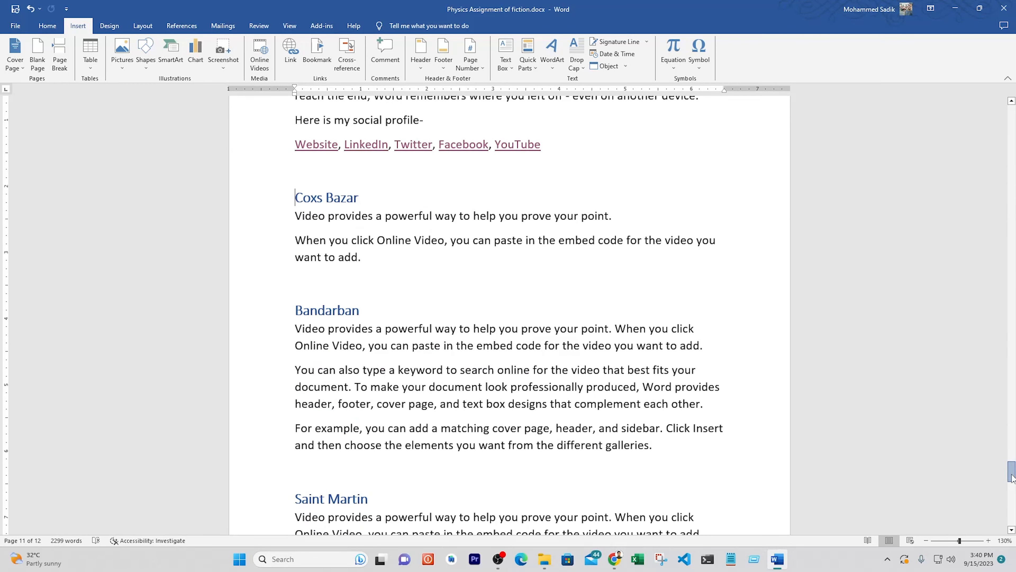
# Replace the Saint Martin bullet in the Tourist Places list with a hyperlinked cross-reference to the Saint Martin heading text.
pyautogui.moveTo(1013, 472); pyautogui.dragTo(1012, 417)
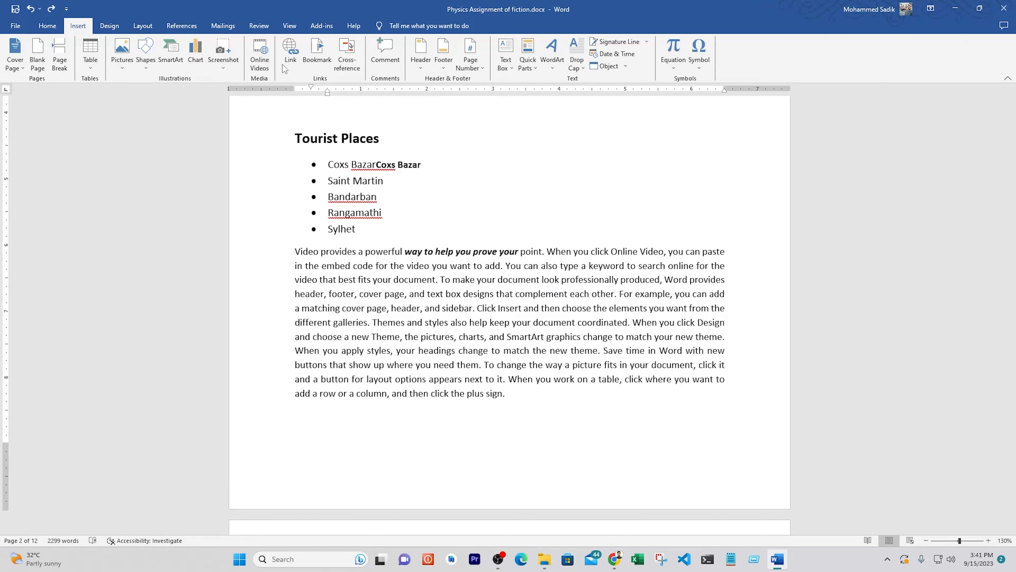
pyautogui.doubleClick(368, 181)
pyautogui.tripleClick(368, 181)
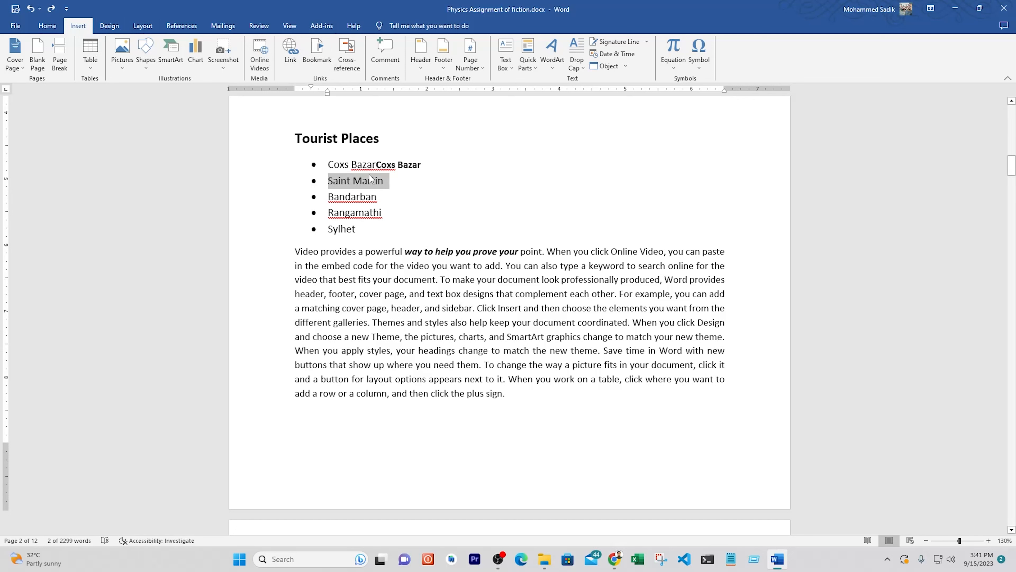
pyautogui.click(384, 183)
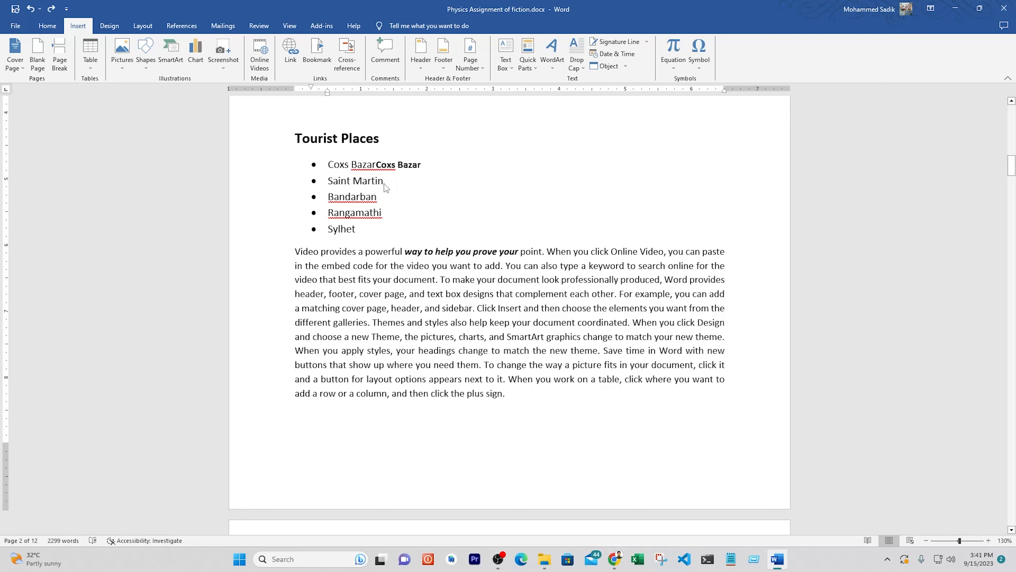
pyautogui.tripleClick(376, 182)
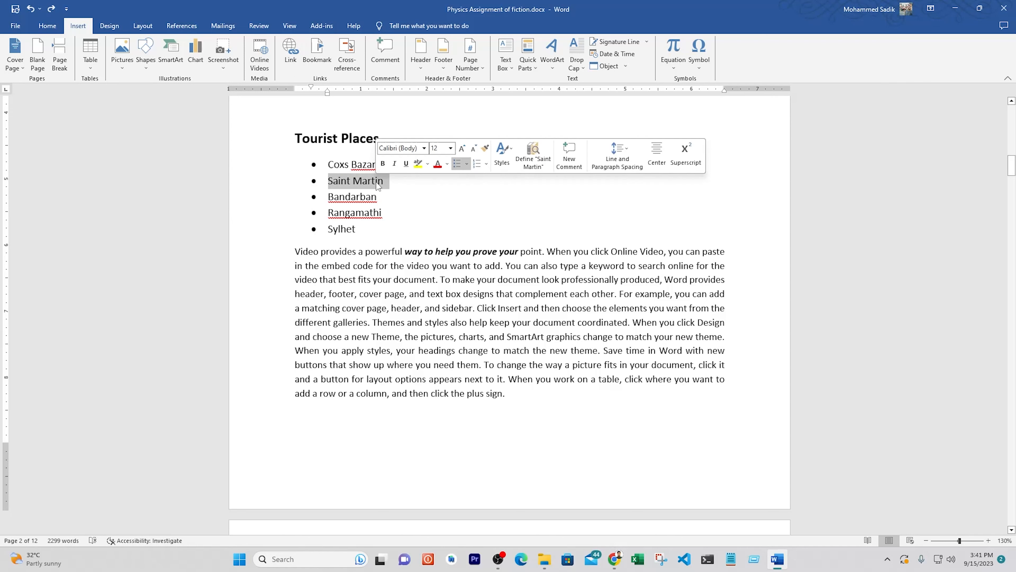
pyautogui.click(345, 52)
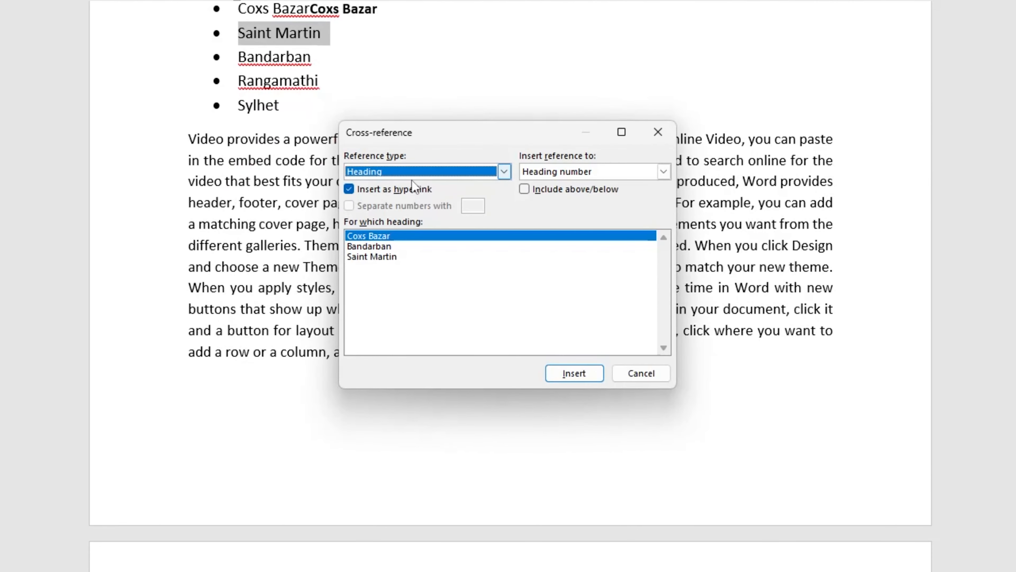
pyautogui.click(380, 173)
pyautogui.click(380, 174)
pyautogui.click(379, 257)
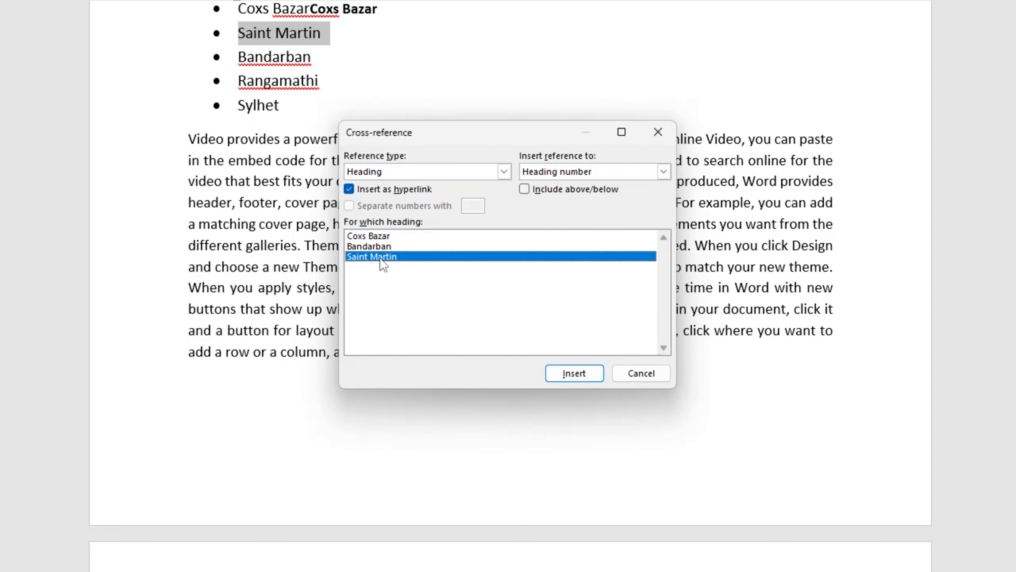
pyautogui.click(568, 173)
pyautogui.click(568, 186)
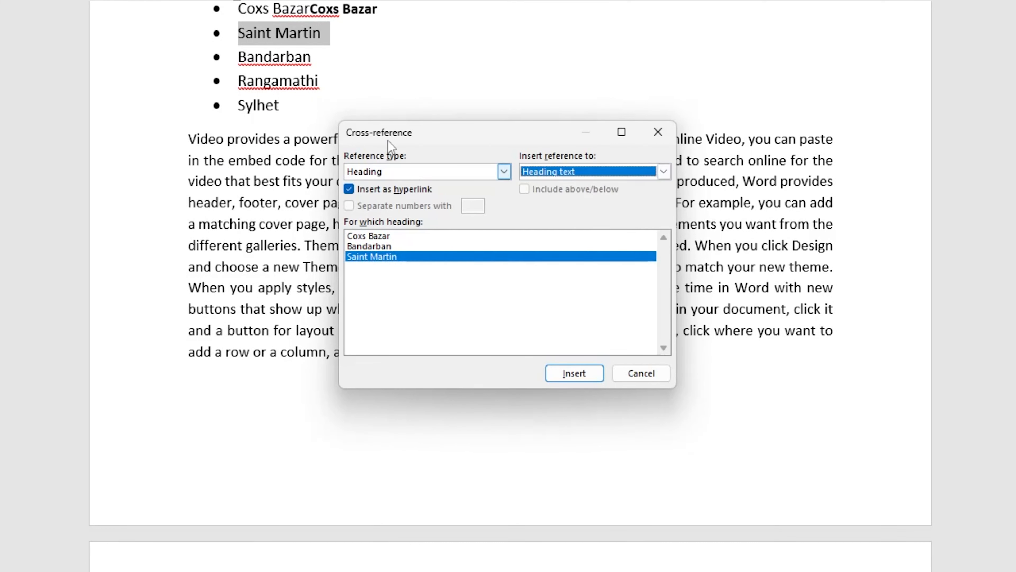
pyautogui.click(573, 372)
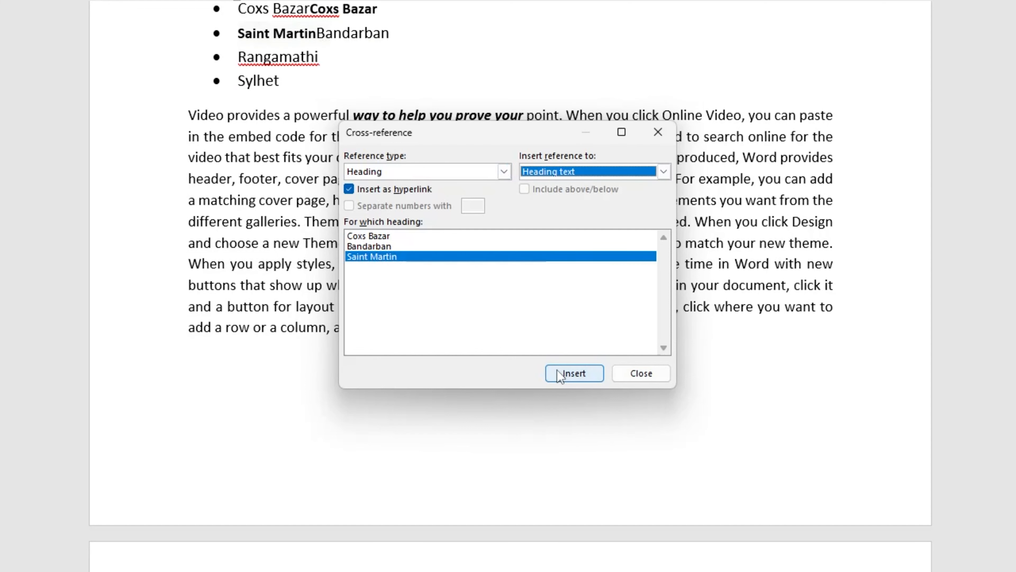
# Put Bandarban back on its own bullet and follow the Saint Martin cross-reference to its section.
pyautogui.click(320, 35)
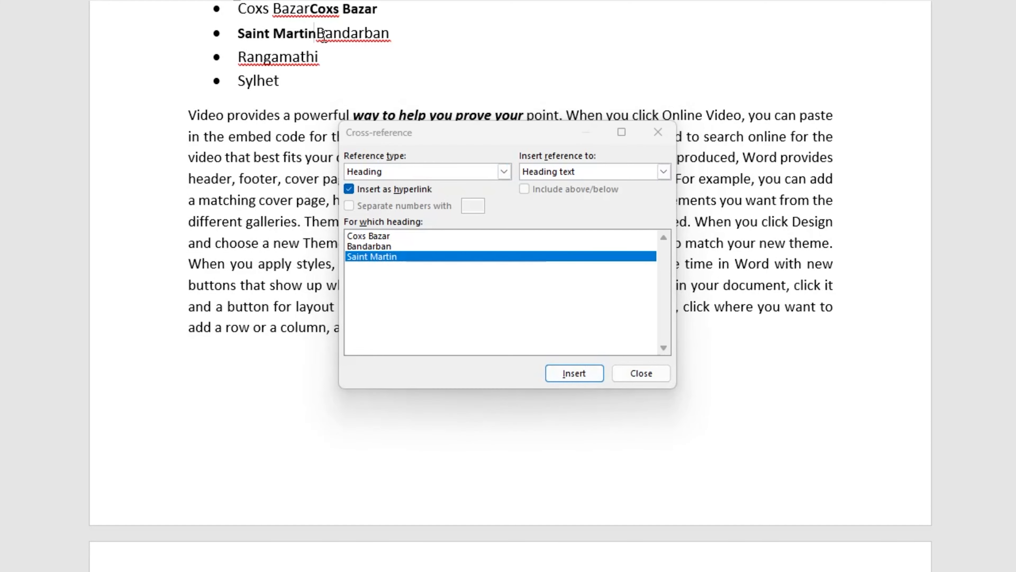
pyautogui.click(641, 373)
pyautogui.keyDown('ctrl'); pyautogui.click(277, 34); pyautogui.keyUp('ctrl')
# Insert a hyperlinked page number cross-reference to the Bandarban heading after the Bandarban bullet, follow it, and return to the Tourist Places list.
pyautogui.moveTo(1014, 482); pyautogui.dragTo(1014, 158)
pyautogui.click(387, 367)
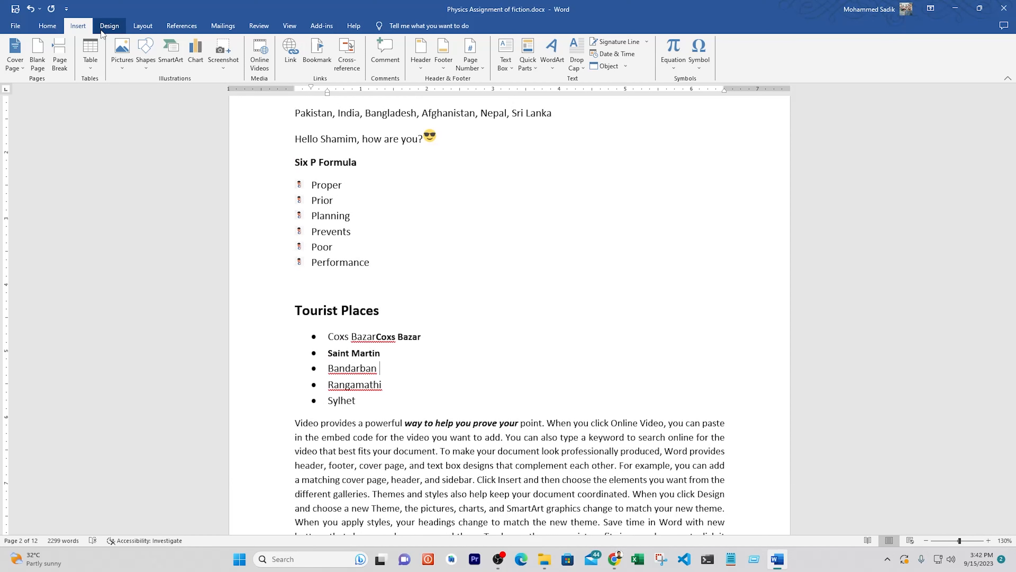
pyautogui.click(343, 52)
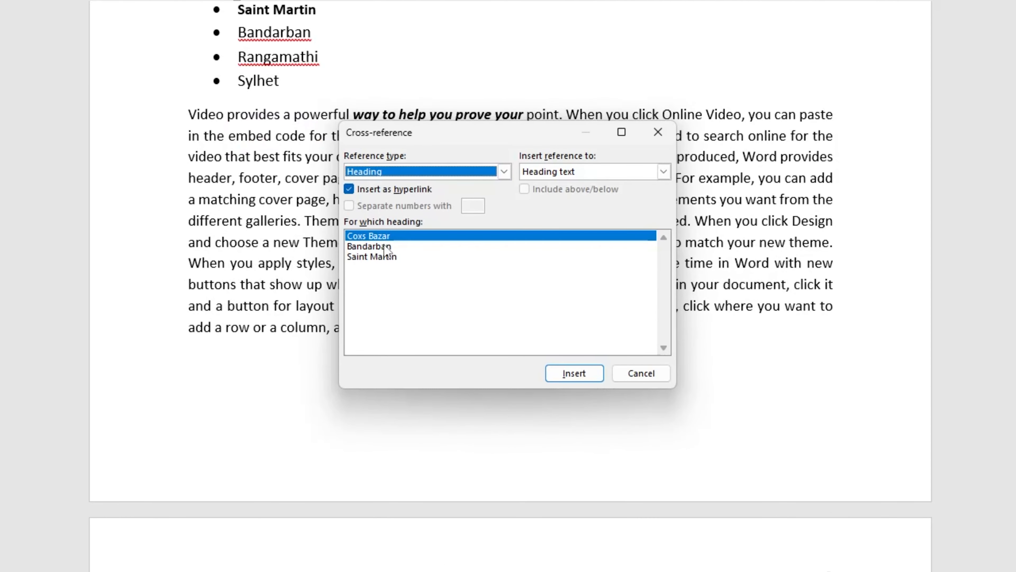
pyautogui.click(384, 247)
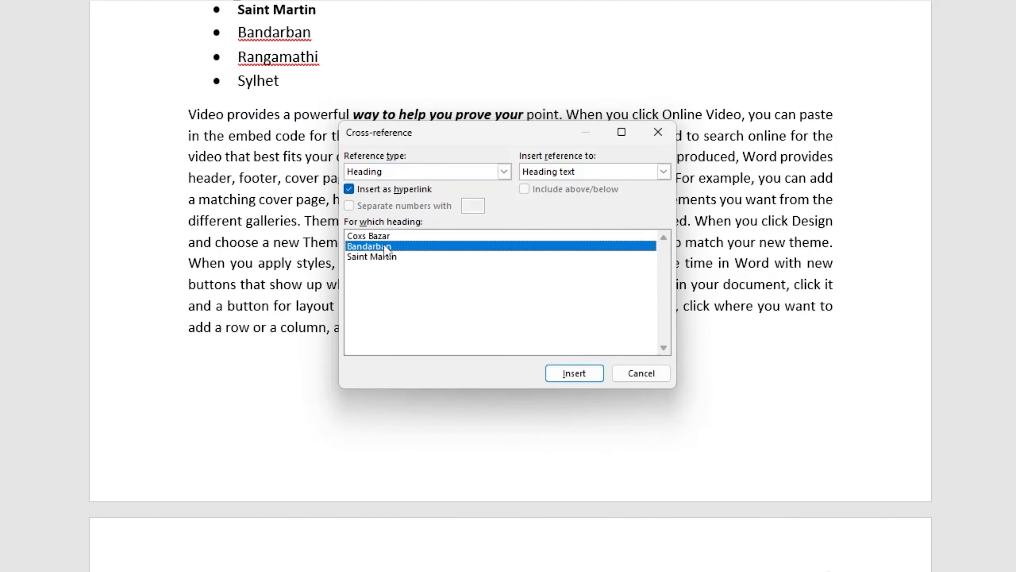
pyautogui.click(593, 170)
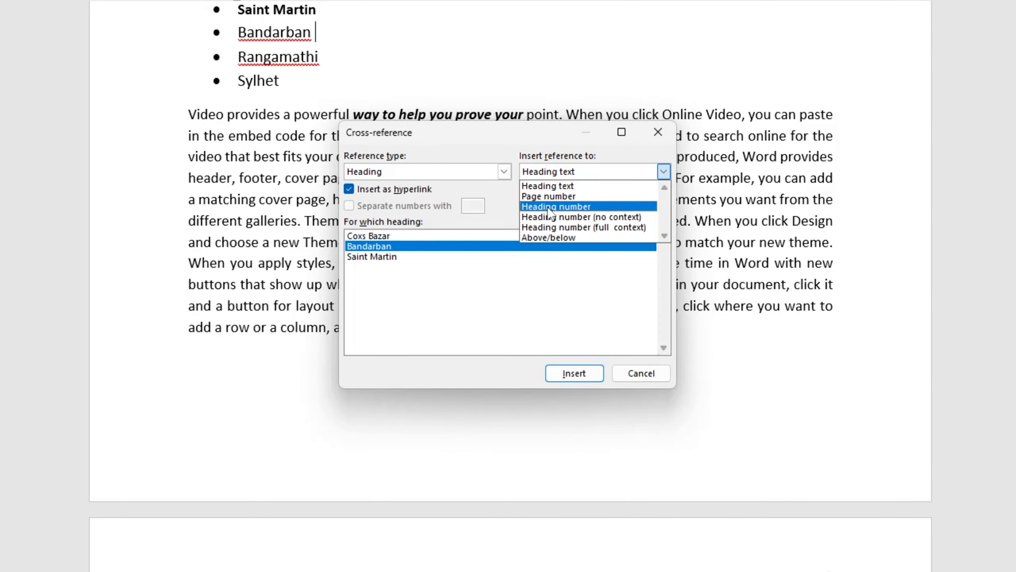
pyautogui.click(548, 196)
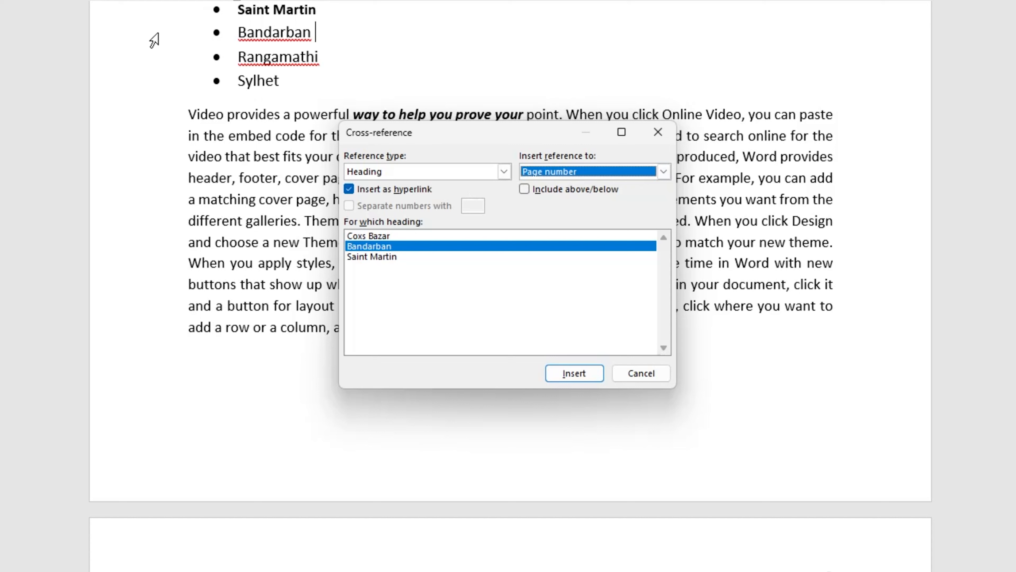
pyautogui.click(575, 377)
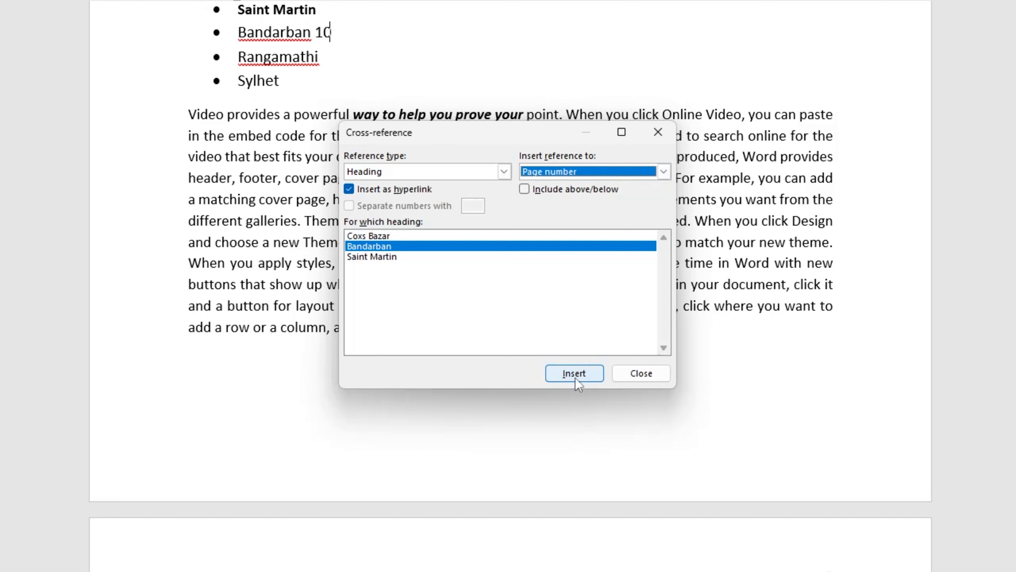
pyautogui.click(640, 375)
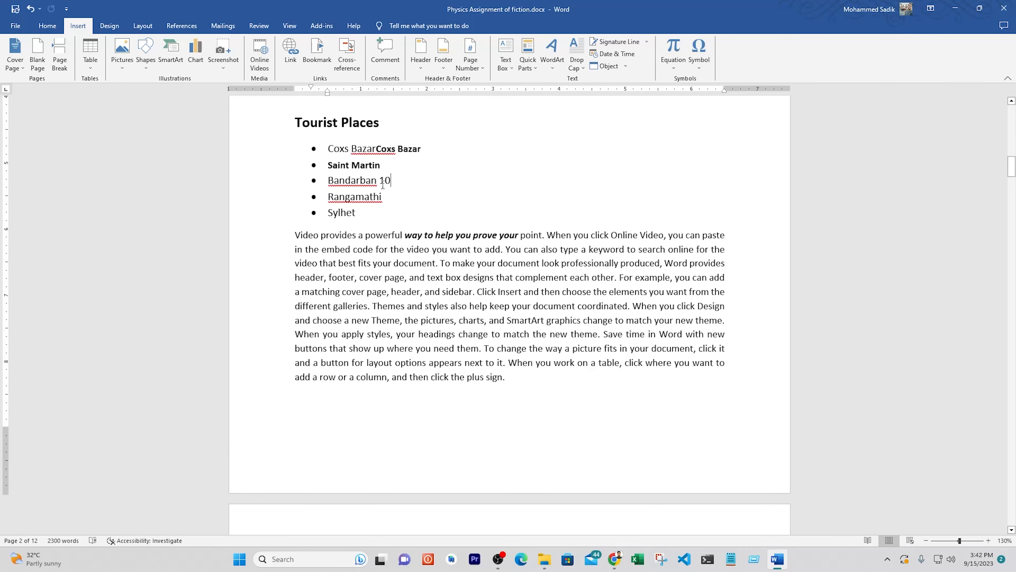
pyautogui.keyDown('ctrl'); pyautogui.click(383, 183); pyautogui.keyUp('ctrl')
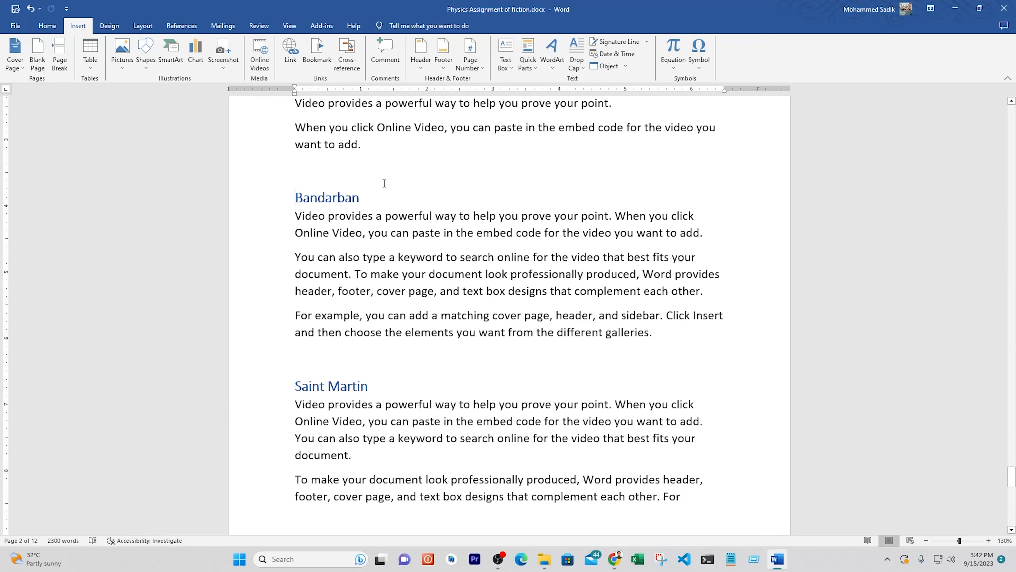
pyautogui.moveTo(1012, 477); pyautogui.dragTo(1012, 154)
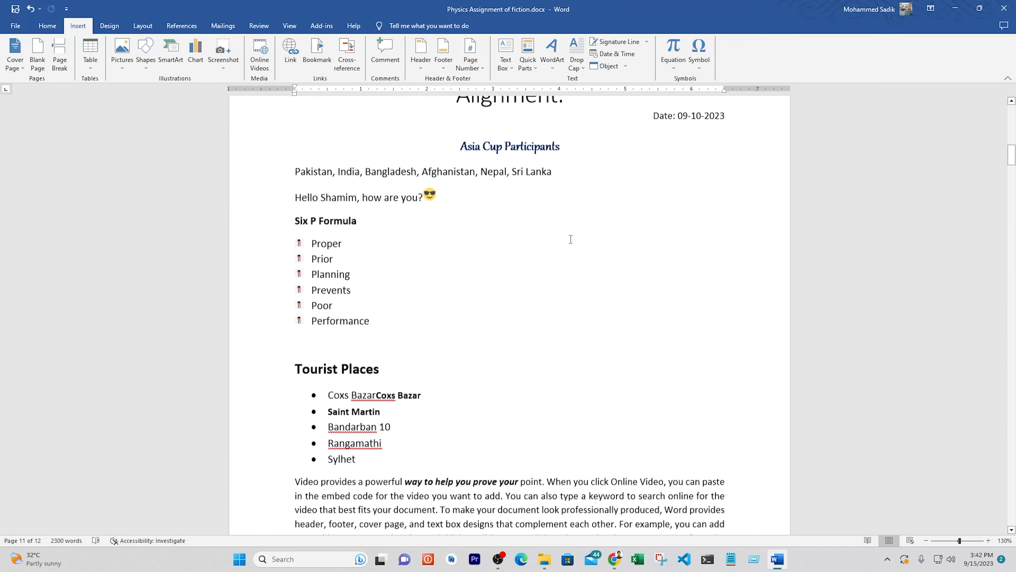
# Go to the Table bookmark in the document and close the bookmark list.
pyautogui.scroll(-3, 560, 245)
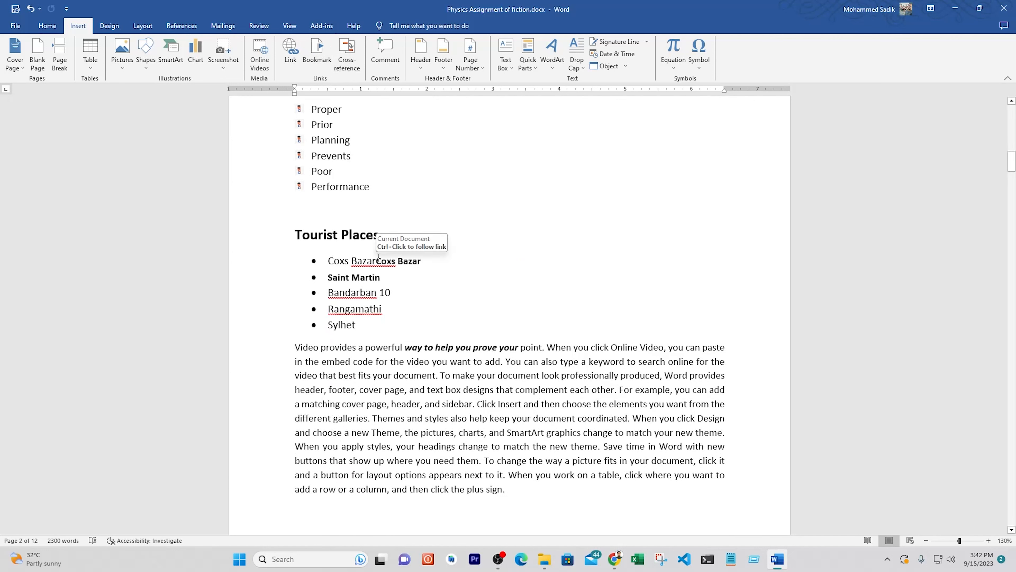
pyautogui.click(317, 52)
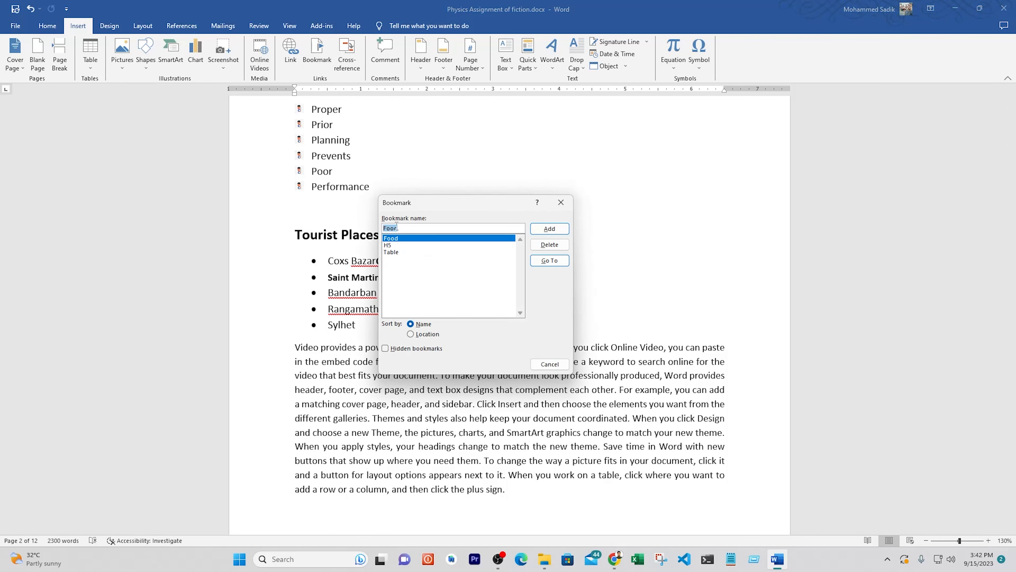
pyautogui.click(394, 251)
pyautogui.click(538, 265)
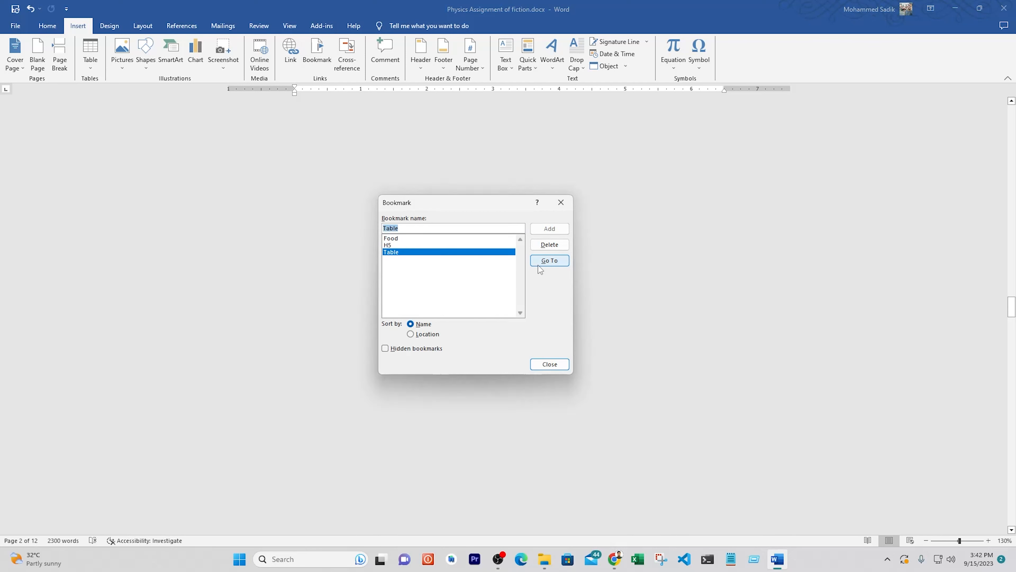
pyautogui.click(561, 202)
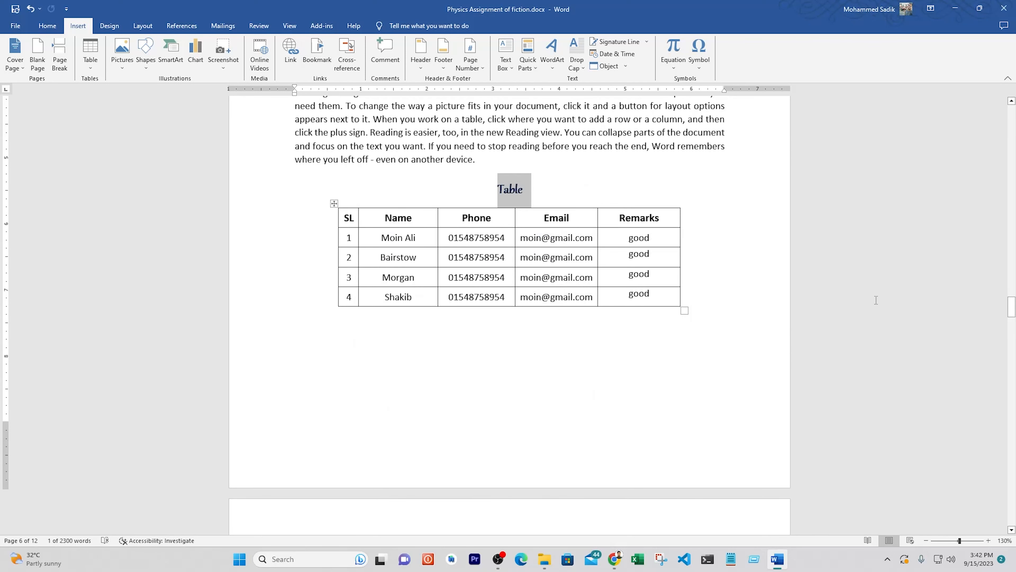
# Undo the page number insertion after Bandarban and enter 10 in its place, following the Saint Martin cross-reference to its section.
pyautogui.hotkey('ctrl', 'z')
pyautogui.hotkey('ctrl', 'z')
pyautogui.scroll(3, 387, 189)
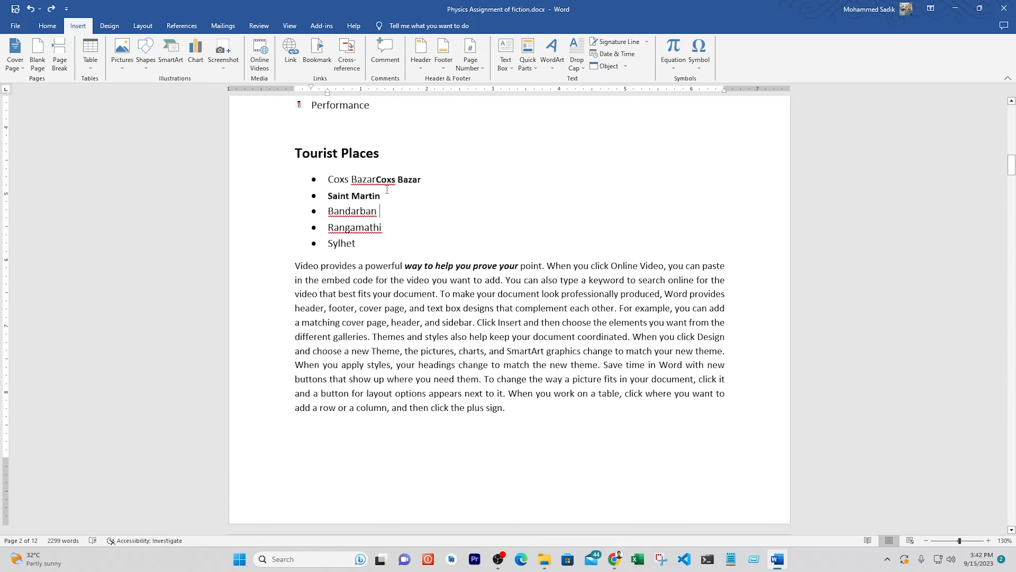
pyautogui.write('10')
pyautogui.keyDown('ctrl'); pyautogui.click(366, 196); pyautogui.keyUp('ctrl')
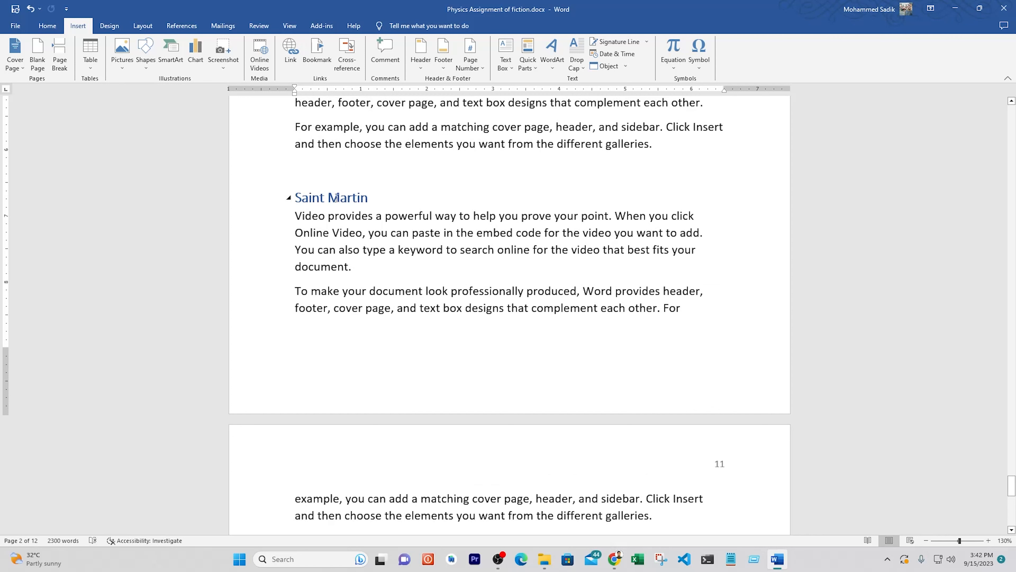